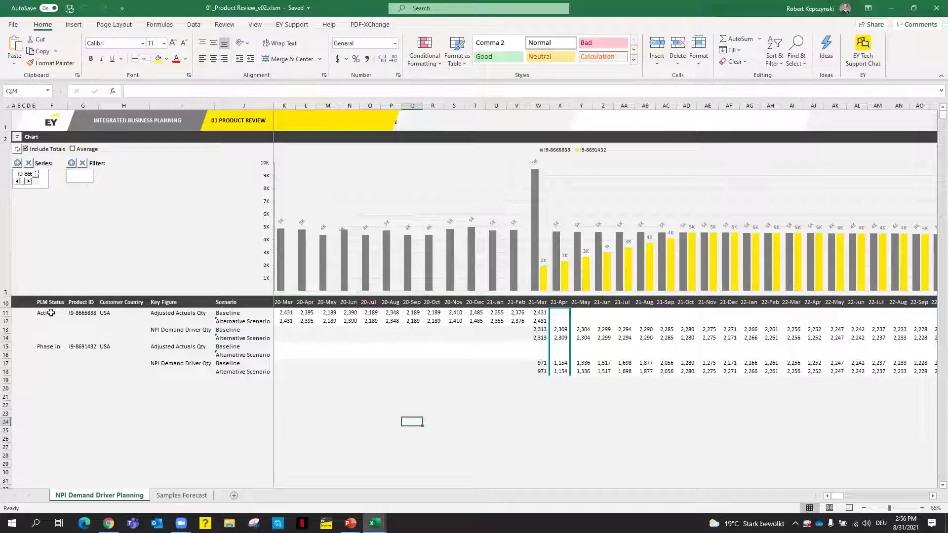
Review the phase-in product I9-8691432 on the NPI Demand Driver Planning sheet, including its missing history and its NPI demand driver quantities
{"action": "left_click", "coordinate": [57, 348]}
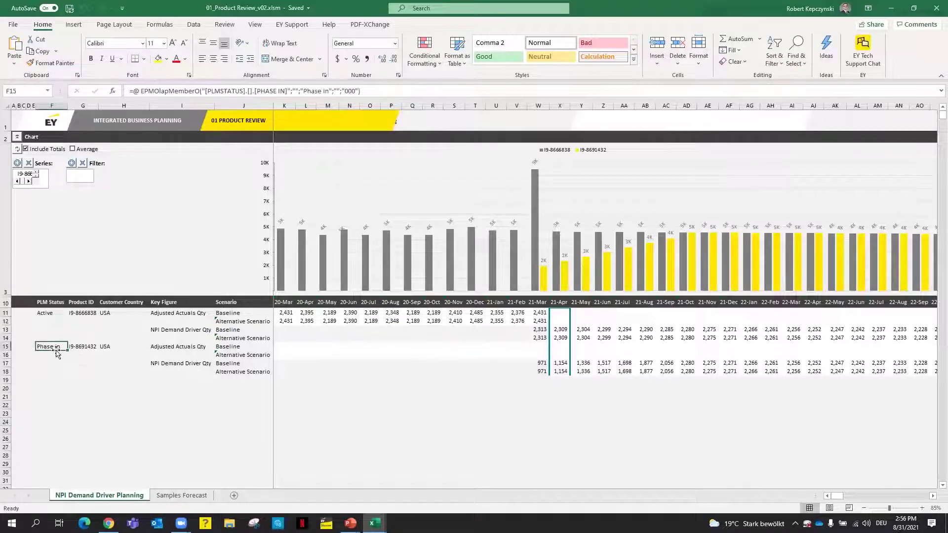
{"action": "left_click", "coordinate": [86, 347]}
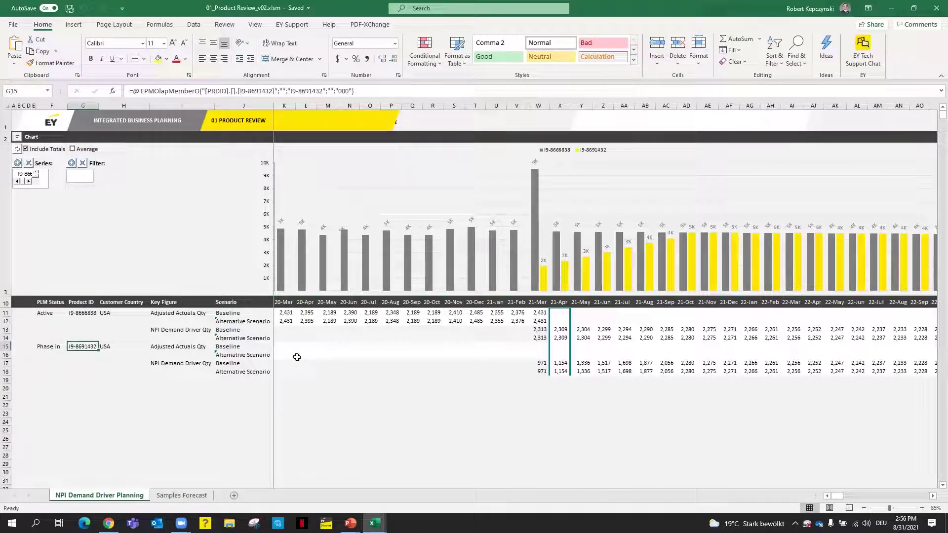
{"action": "left_click_drag", "start_coordinate": [276, 355], "coordinate": [525, 378]}
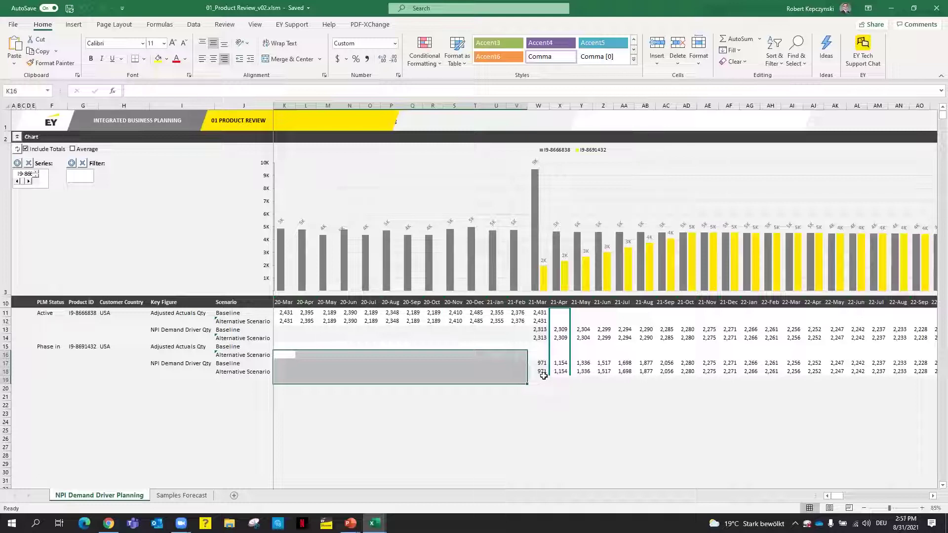
{"action": "double_click", "coordinate": [625, 380]}
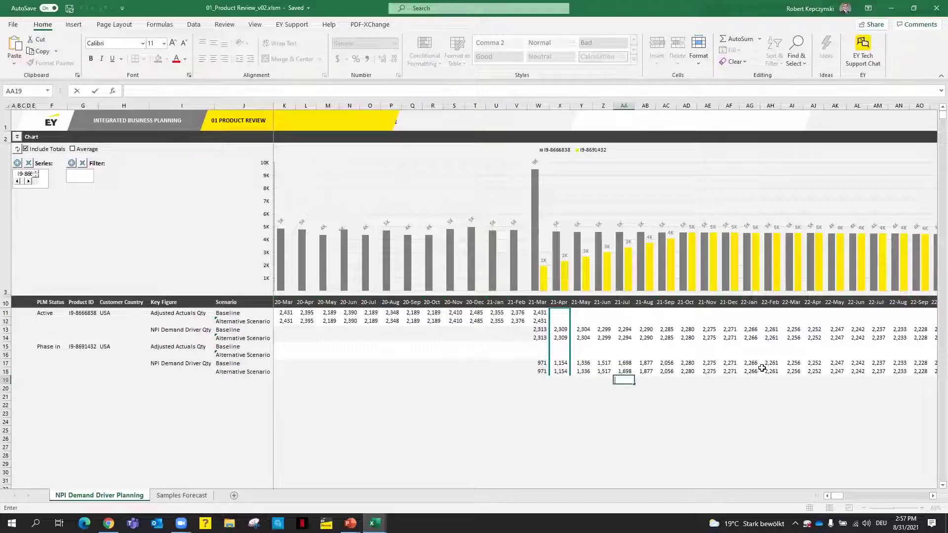
{"action": "left_click", "coordinate": [45, 344]}
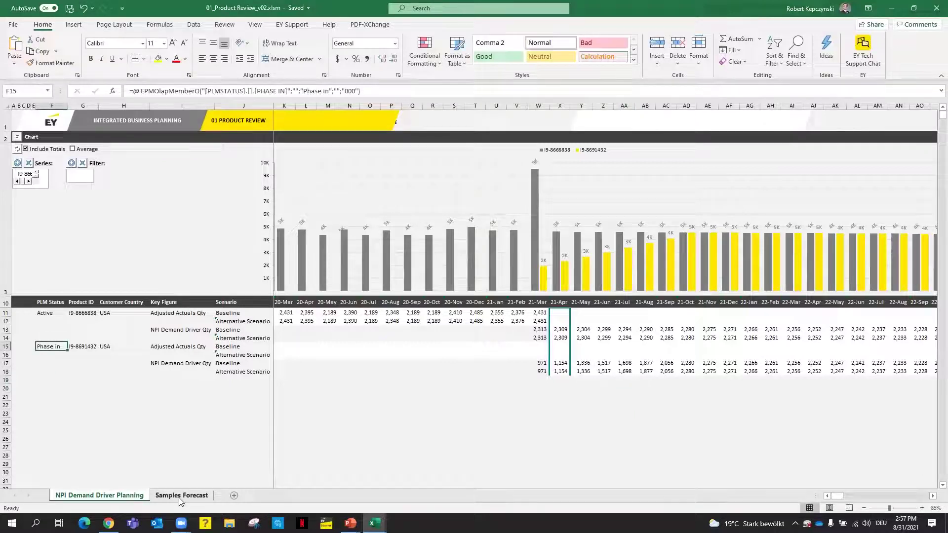
Review the Samples Forecast sheet from consensus demand down to the sample forecast ratio, and return to the NPI Demand Driver Planning sheet
{"action": "left_click", "coordinate": [181, 499]}
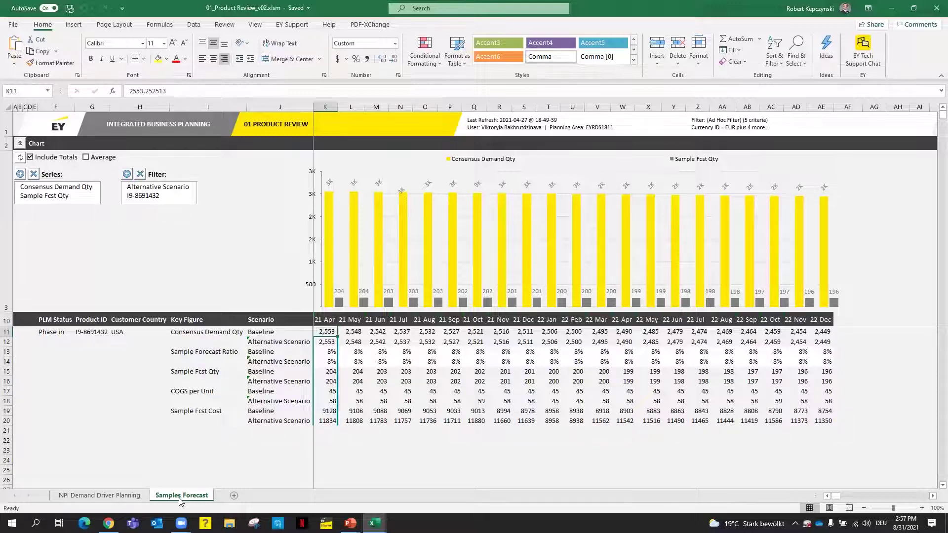
{"action": "key", "text": "Return"}
{"action": "key", "text": "Return"}
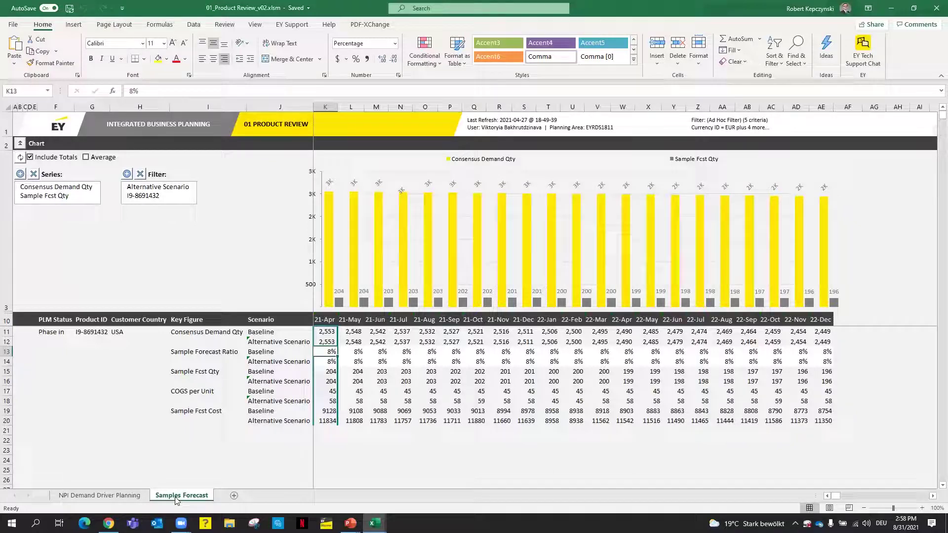
{"action": "left_click", "coordinate": [127, 497]}
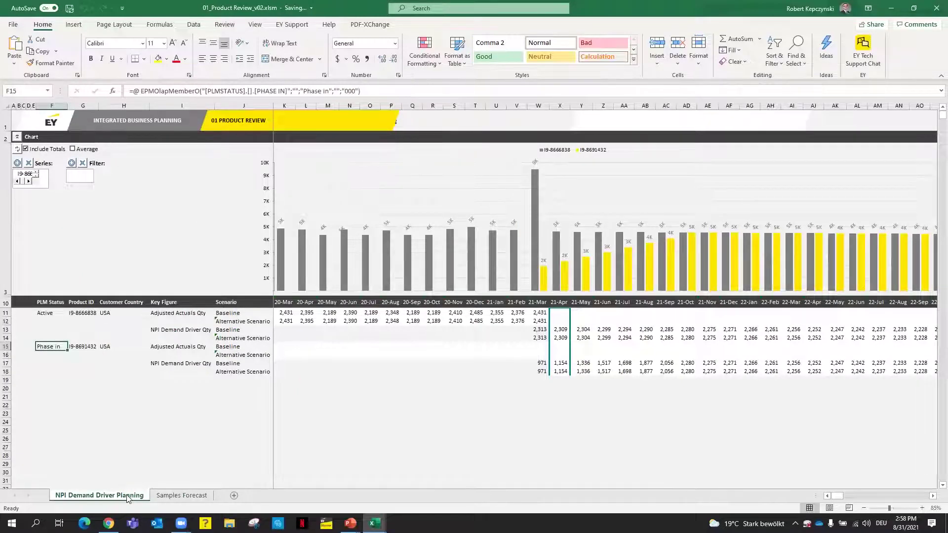
{"action": "left_click", "coordinate": [159, 454]}
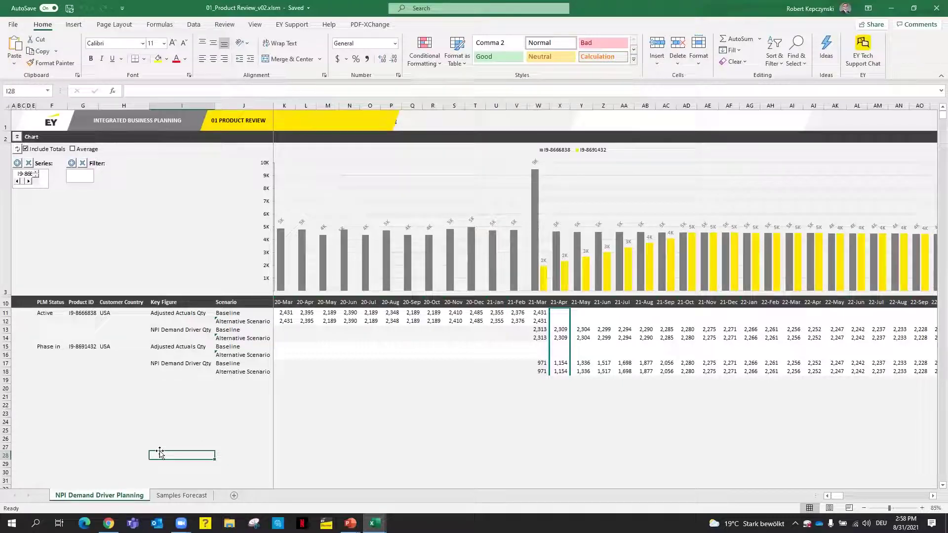
Switch to SAP Analytics Cloud in the browser and look over the DB_SAC_IBP_Integration boardroom's tree structure, closing it again
{"action": "key", "text": "alt+Tab"}
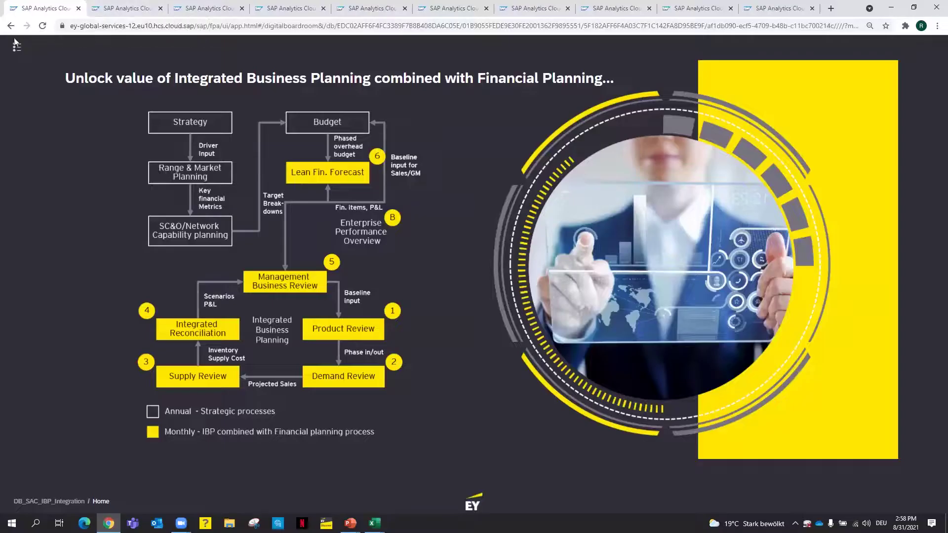
{"action": "left_click", "coordinate": [18, 48]}
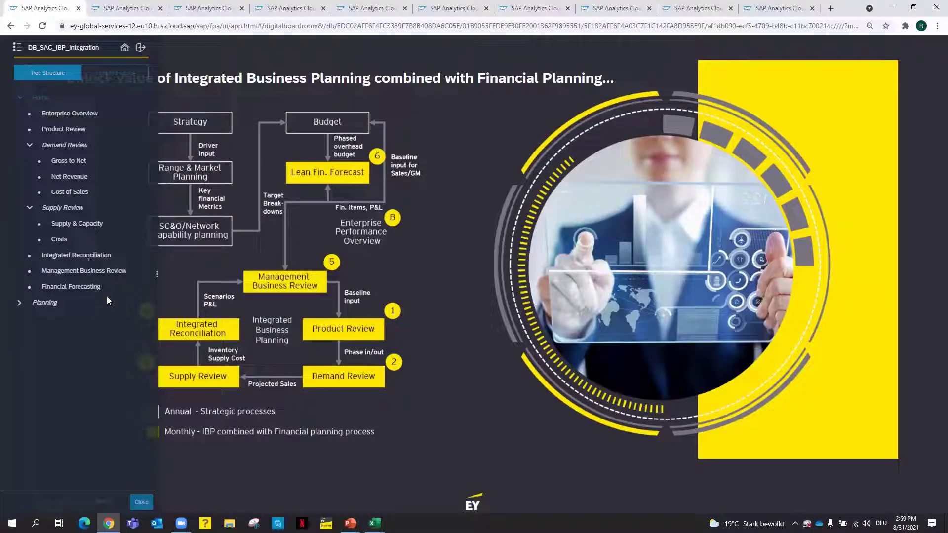
{"action": "left_click", "coordinate": [142, 502]}
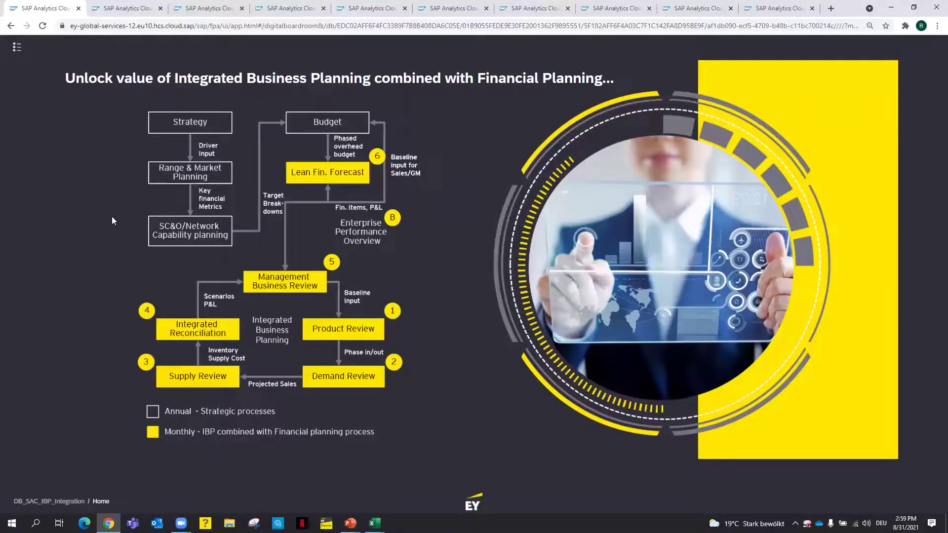
On the Product Review 9 Box Quantity page, set Measure Input 1 to %Total - Stock on Hand and Measure Input 2 to %Total - Consensus Demand Qty Error %
{"action": "left_click", "coordinate": [137, 10]}
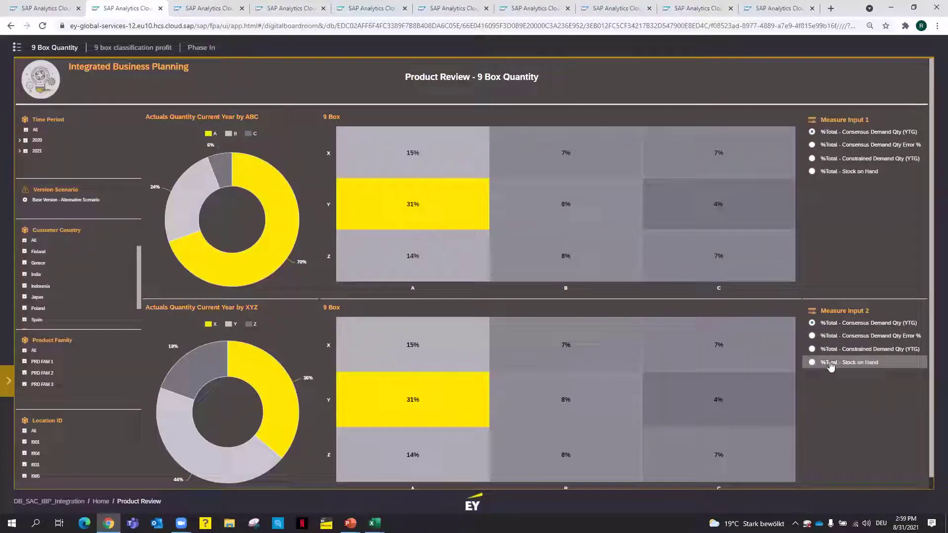
{"action": "left_click", "coordinate": [815, 173]}
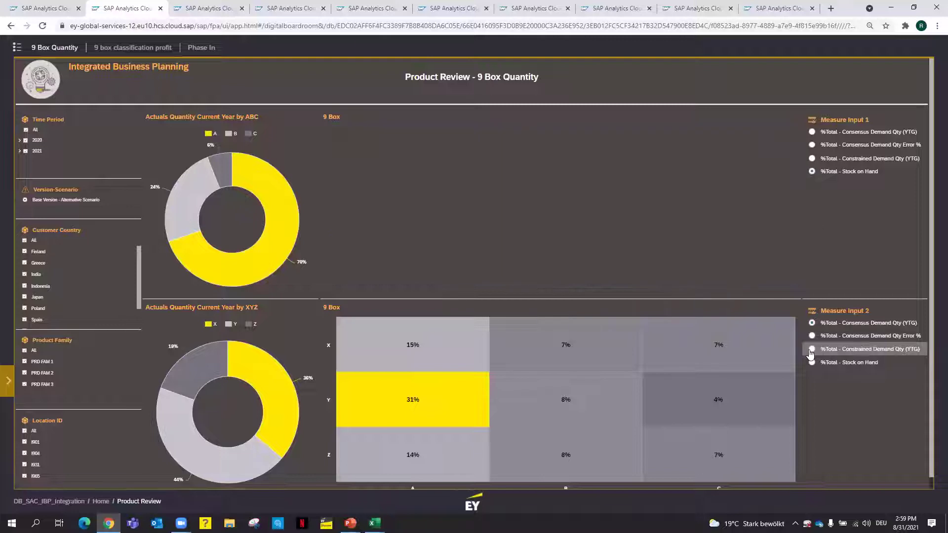
{"action": "left_click", "coordinate": [813, 336]}
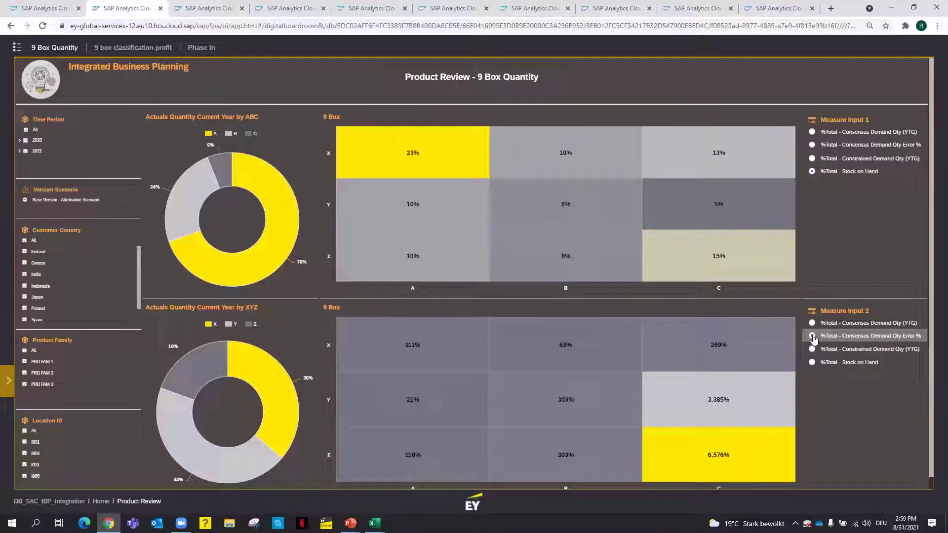
{"action": "scroll", "coordinate": [277, 352], "scroll_direction": "down", "scroll_amount": 1}
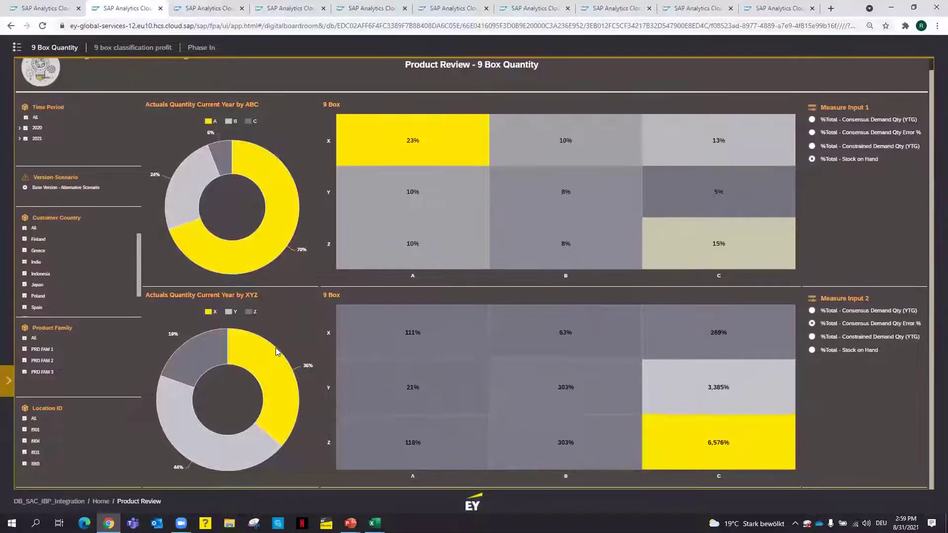
{"action": "scroll", "coordinate": [316, 409], "scroll_direction": "up", "scroll_amount": 1}
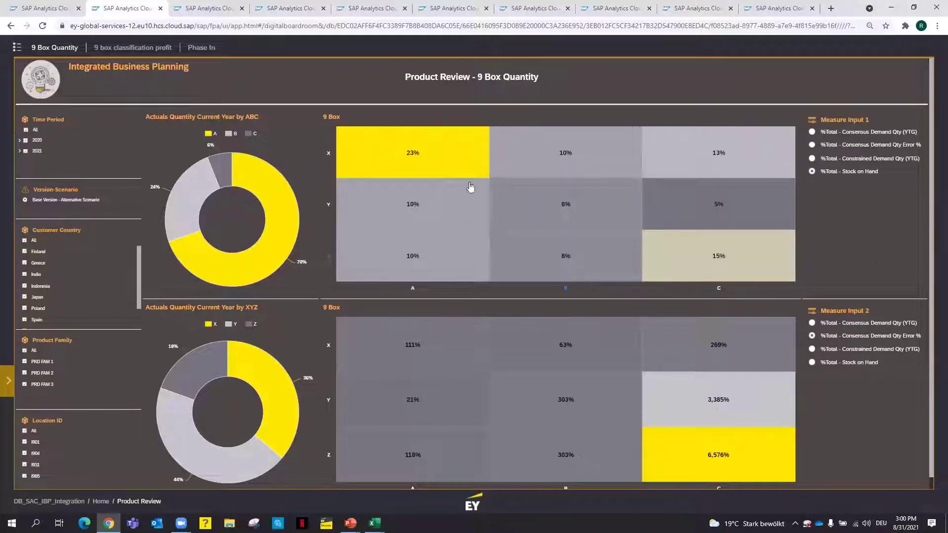
{"action": "mouse_move", "coordinate": [409, 143]}
View the 9 box classification profit and Phase In pages of the Product Review, and switch to the presentation slides
{"action": "left_click", "coordinate": [9, 385]}
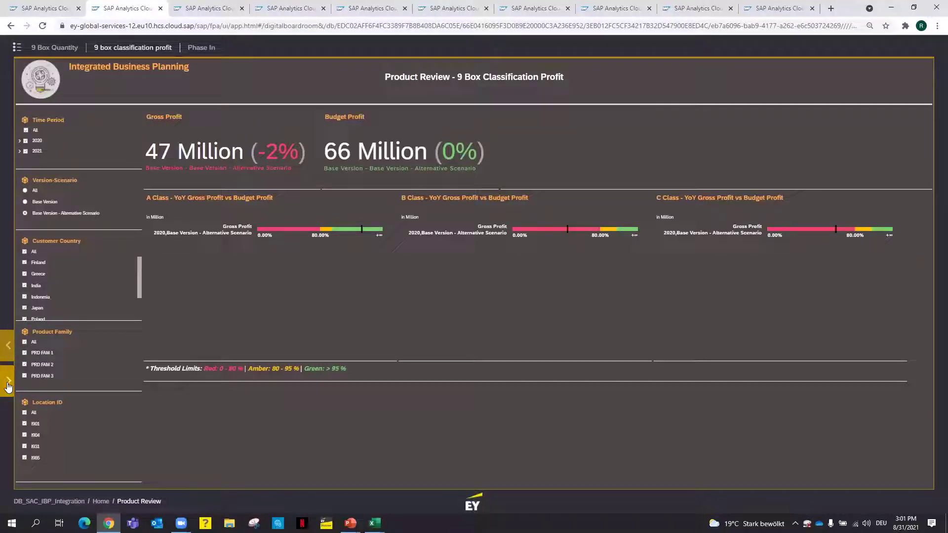
{"action": "left_click", "coordinate": [9, 385]}
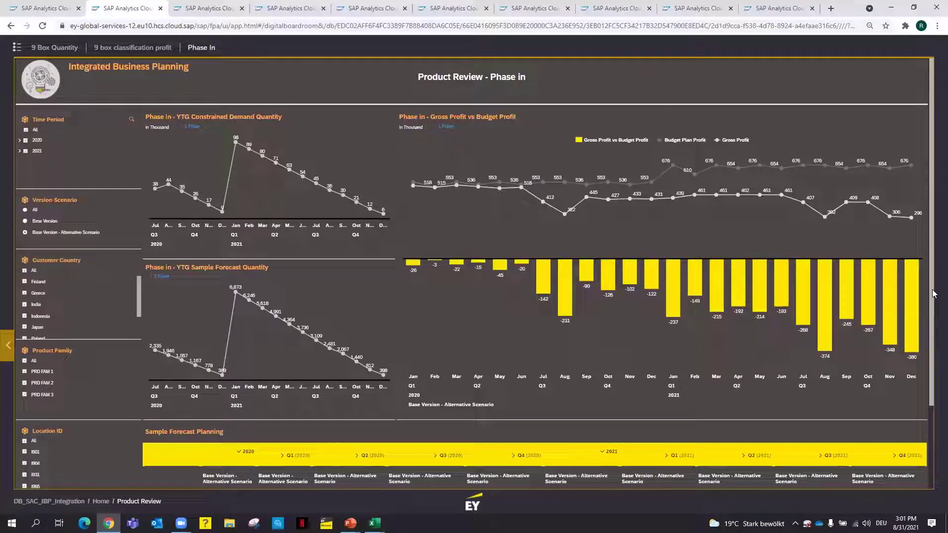
{"action": "key", "text": "alt+Tab"}
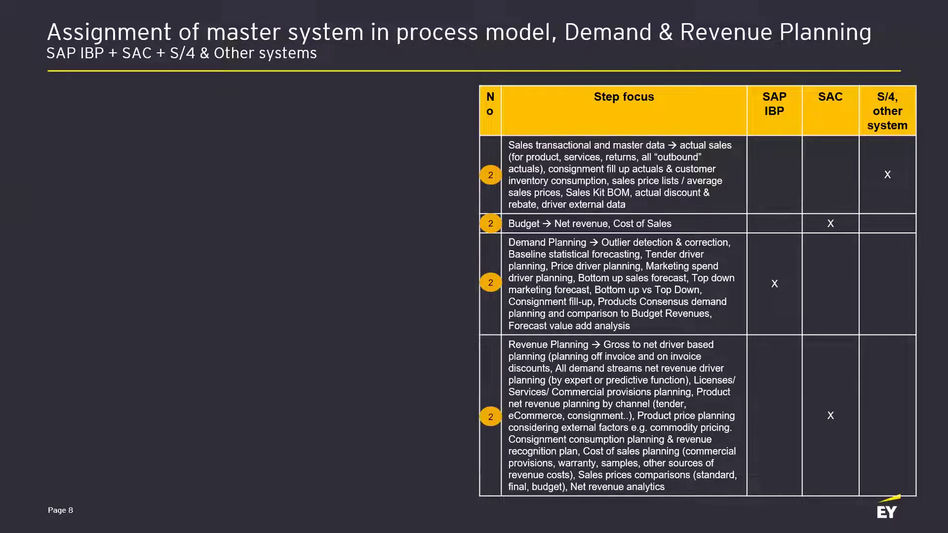
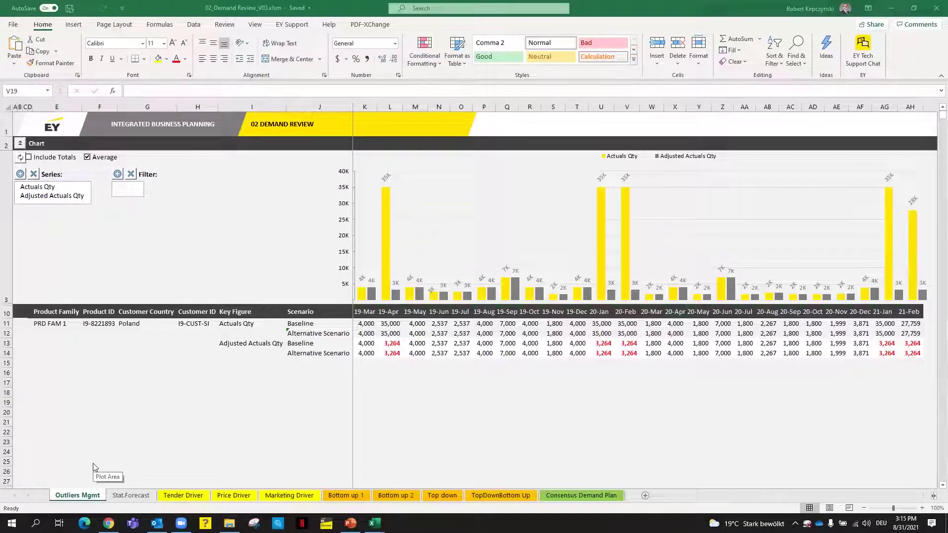
Compare the Adjusted Actuals Qty baseline with Actuals Qty month by month from 19-Apr on the Outliers Mgmt sheet to examine the outlier corrections
{"action": "left_click", "coordinate": [90, 414]}
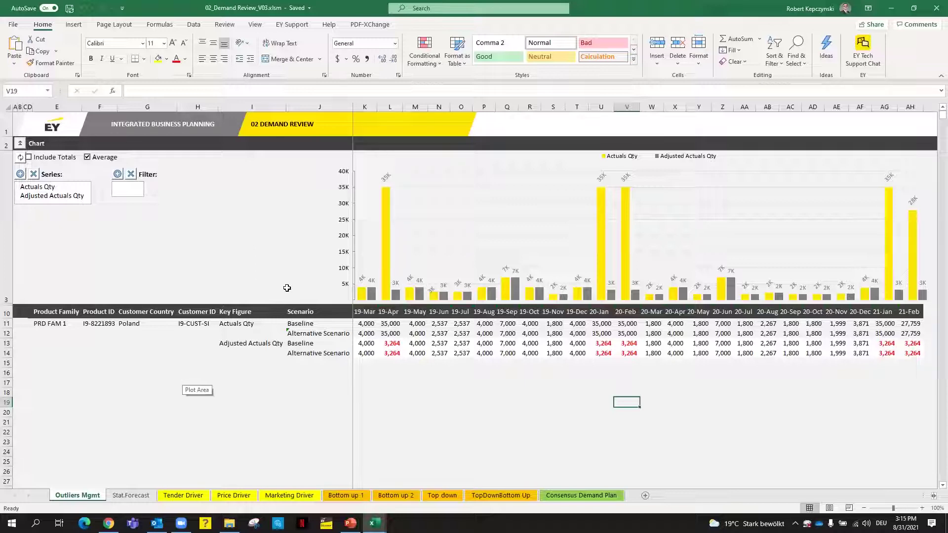
{"action": "left_click", "coordinate": [396, 342]}
{"action": "key", "text": "Right"}
{"action": "key", "text": "Right"}
{"action": "key", "text": "Right"}
{"action": "key", "text": "Right"}
{"action": "key", "text": "Right"}
{"action": "key", "text": "Right"}
{"action": "key", "text": "Right"}
{"action": "key", "text": "Right"}
{"action": "key", "text": "Right"}
{"action": "key", "text": "Right"}
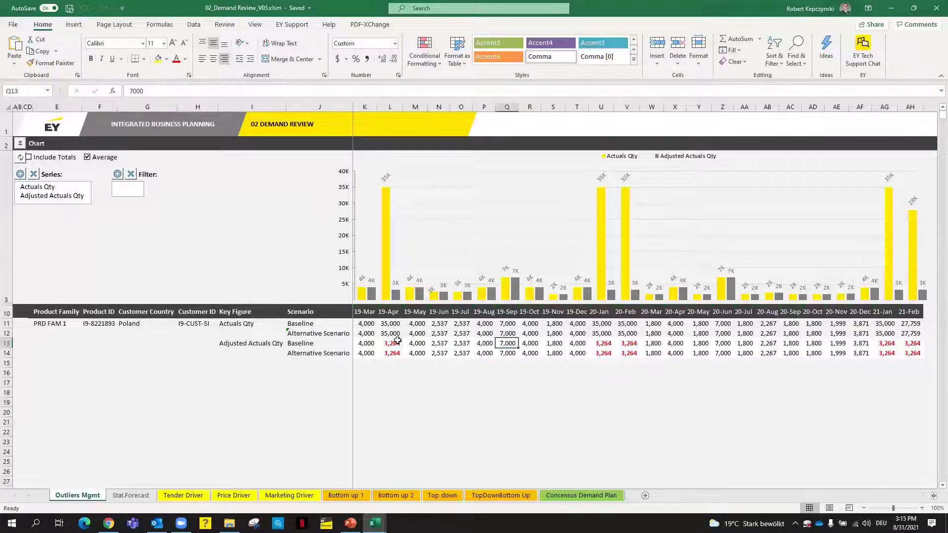
{"action": "key", "text": "Up"}
{"action": "key", "text": "Up"}
{"action": "key", "text": "Left"}
{"action": "key", "text": "Right"}
{"action": "key", "text": "Right"}
{"action": "key", "text": "Right"}
{"action": "key", "text": "Right"}
{"action": "key", "text": "Down"}
{"action": "key", "text": "Down"}
{"action": "key", "text": "Left"}
{"action": "key", "text": "Left"}
{"action": "key", "text": "Left"}
{"action": "key", "text": "Left"}
{"action": "key", "text": "Left"}
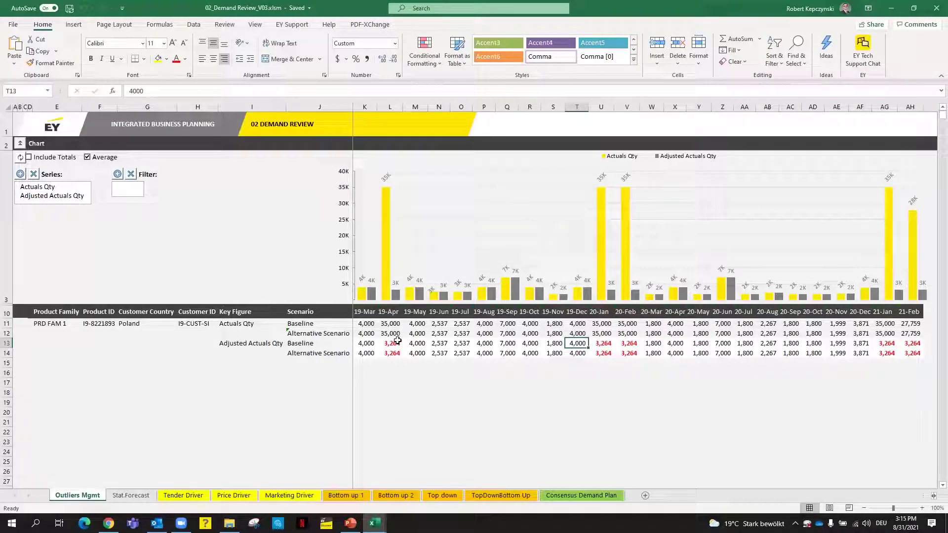
{"action": "key", "text": "Left"}
{"action": "key", "text": "Left"}
{"action": "key", "text": "Left"}
{"action": "key", "text": "Left"}
{"action": "key", "text": "Left"}
{"action": "key", "text": "Left"}
{"action": "key", "text": "Left"}
{"action": "key", "text": "Left"}
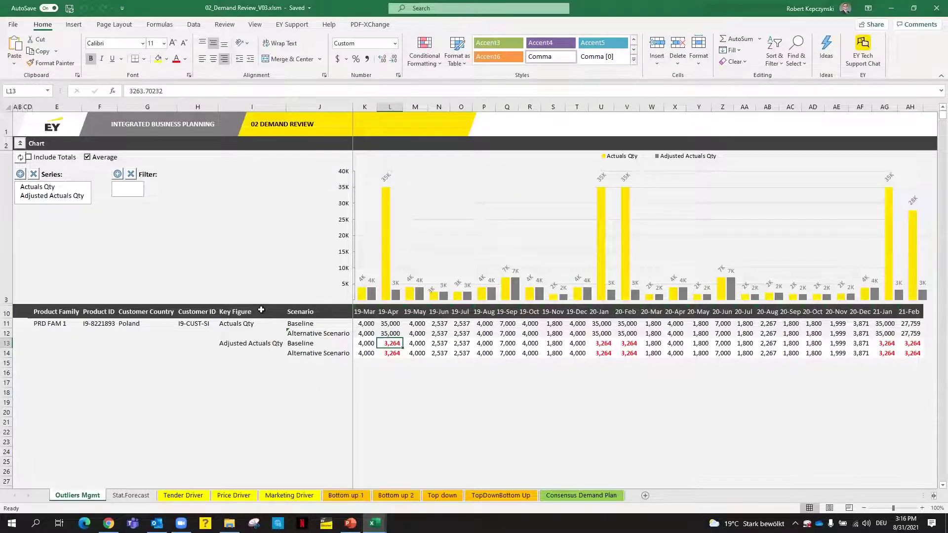
Review the exponential smoothing forecasts and the Statistical Fcst Qty key figure on the Stat.Forecast sheet
{"action": "left_click", "coordinate": [139, 495]}
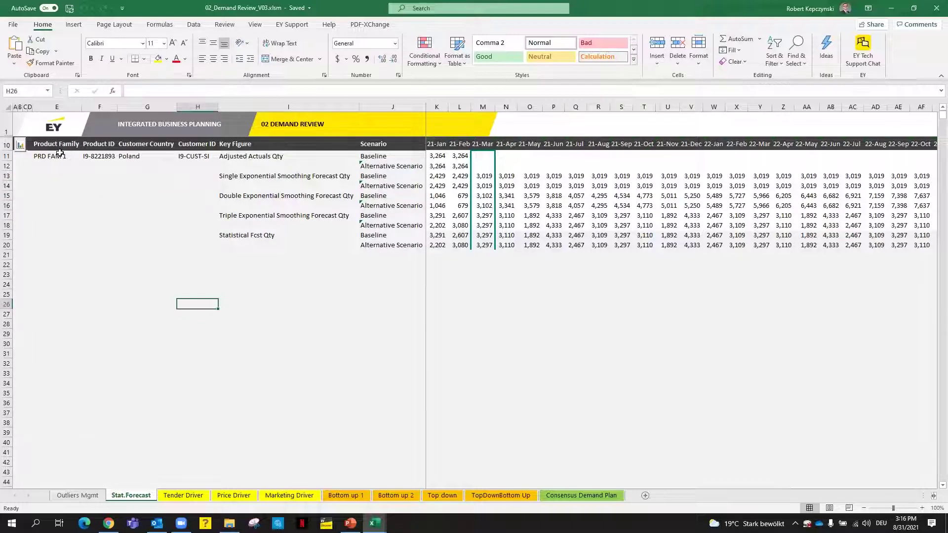
{"action": "left_click", "coordinate": [242, 226]}
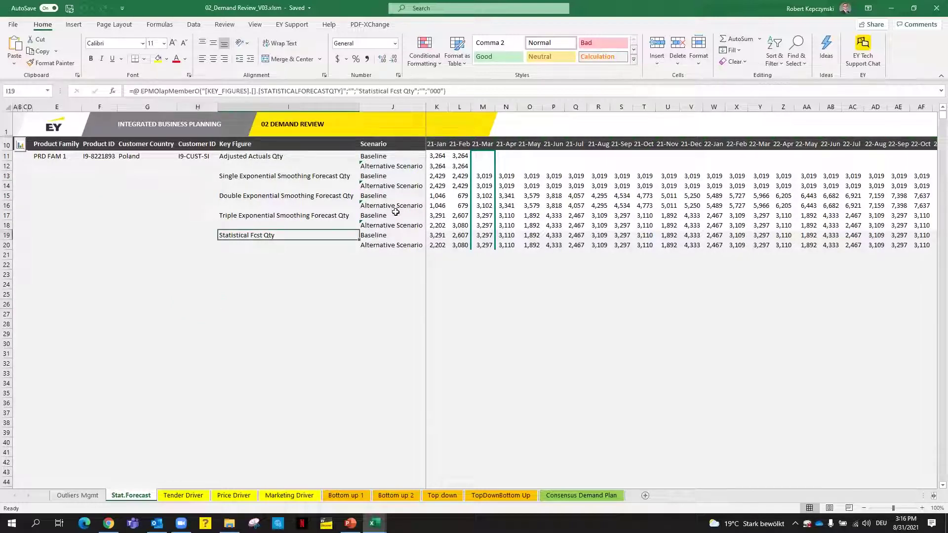
{"action": "key", "text": "Down"}
{"action": "key", "text": "Down"}
{"action": "key", "text": "Down"}
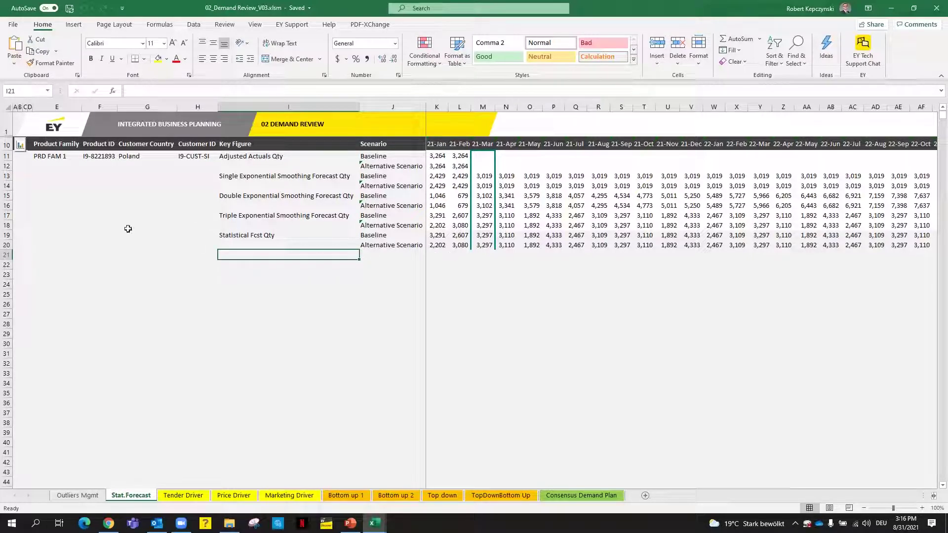
{"action": "left_click", "coordinate": [237, 236]}
{"action": "left_click", "coordinate": [282, 267]}
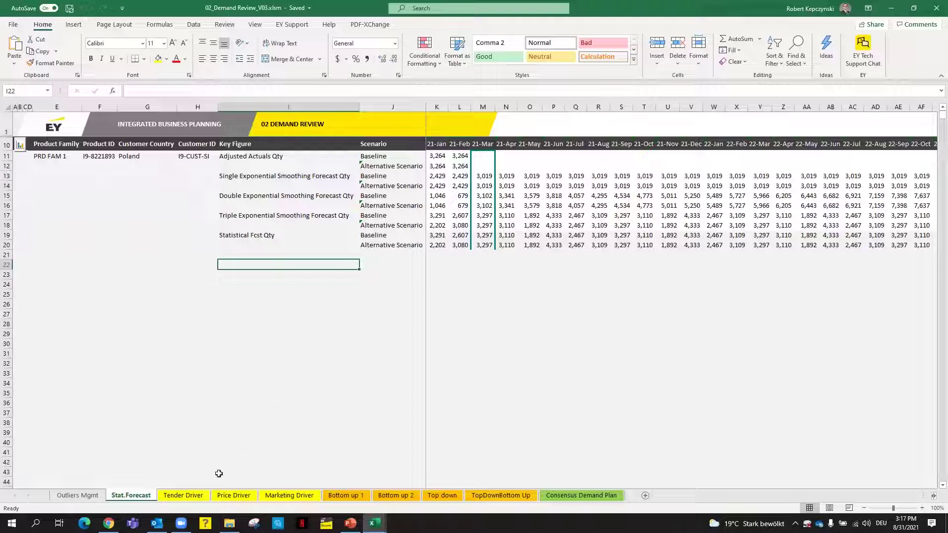
Compare the baseline and alternative scenario Tender Probability % for 21-Apr on the Tender Driver sheet
{"action": "left_click", "coordinate": [195, 499]}
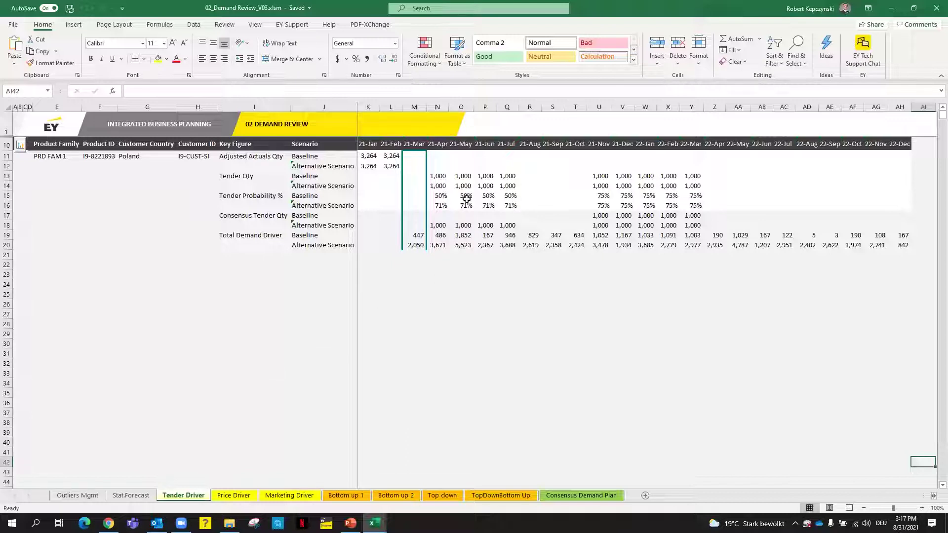
{"action": "left_click", "coordinate": [438, 198]}
{"action": "key", "text": "Down"}
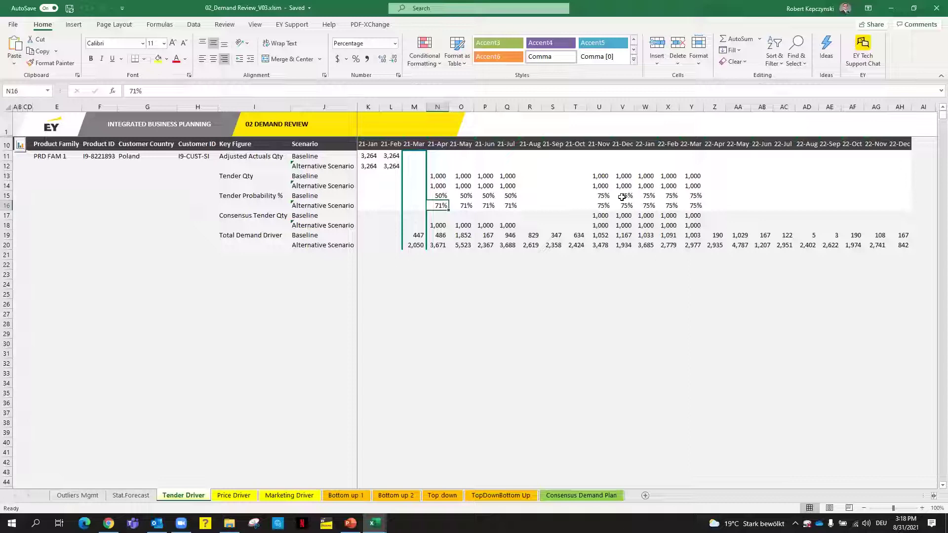
{"action": "left_click", "coordinate": [292, 295]}
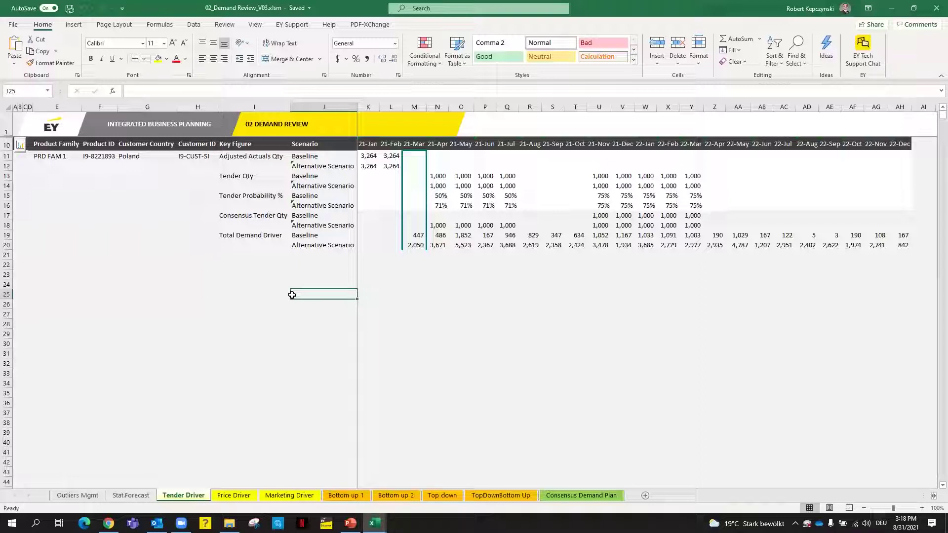
Examine the price driver percentages, final prices and price-driven demand quantities on the Price Driver sheet
{"action": "left_click", "coordinate": [234, 495]}
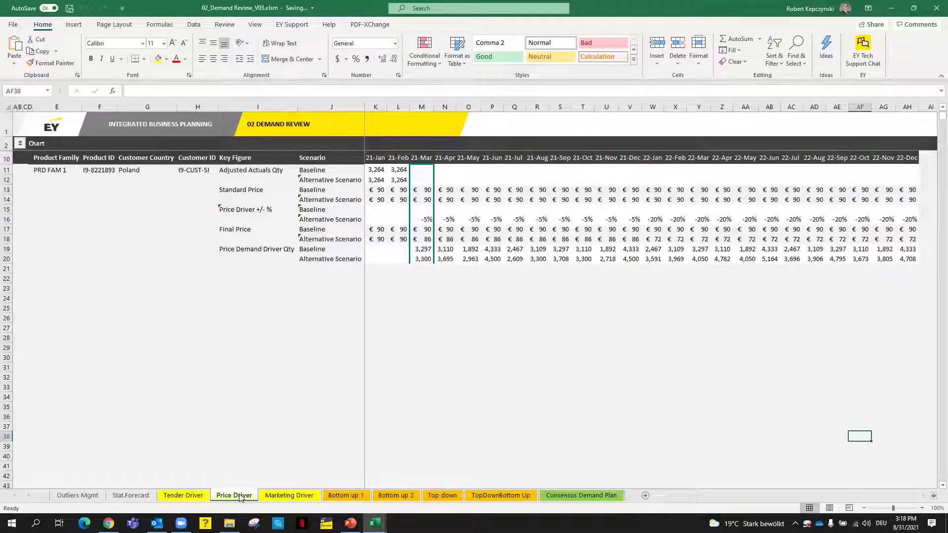
{"action": "left_click", "coordinate": [300, 403]}
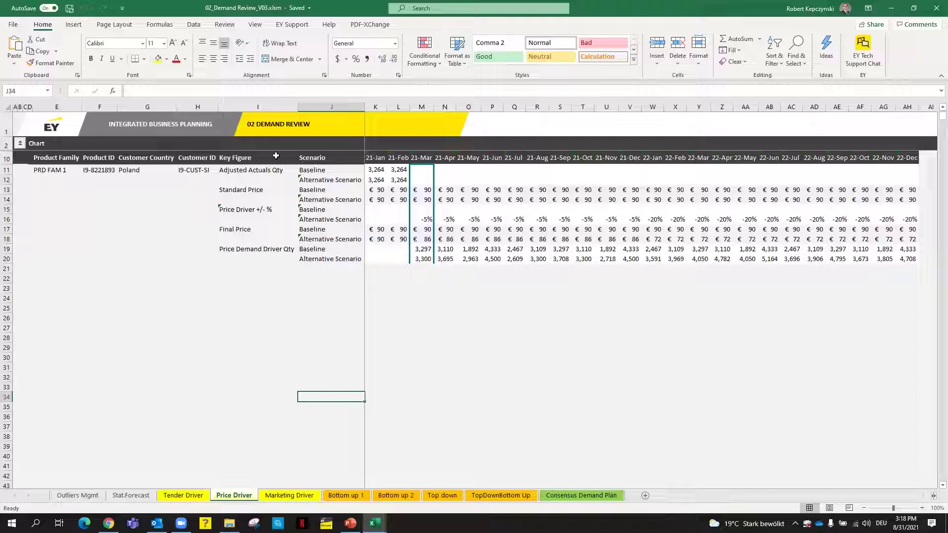
{"action": "left_click", "coordinate": [282, 326]}
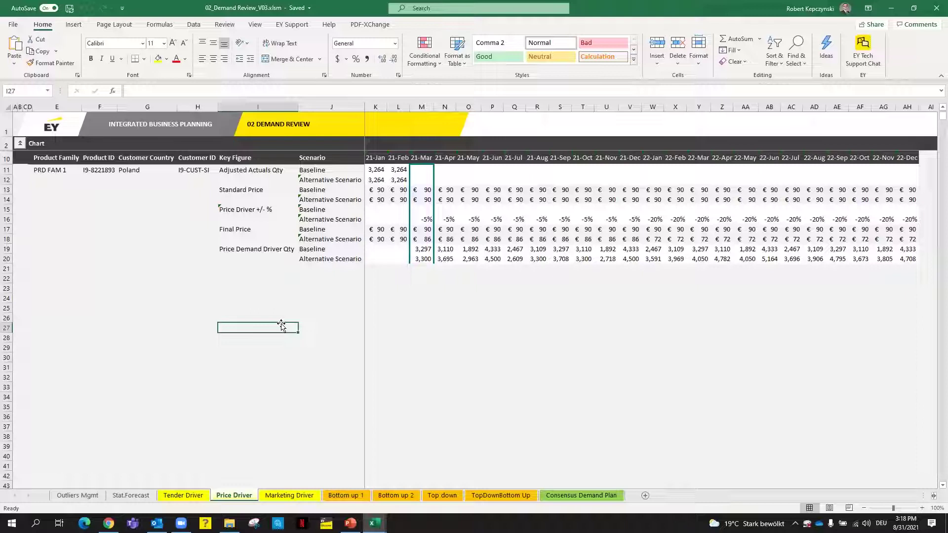
Follow the alternative scenario Price Driver +/- % month by month from 21-Mar to 22-Apr
{"action": "left_click", "coordinate": [423, 210]}
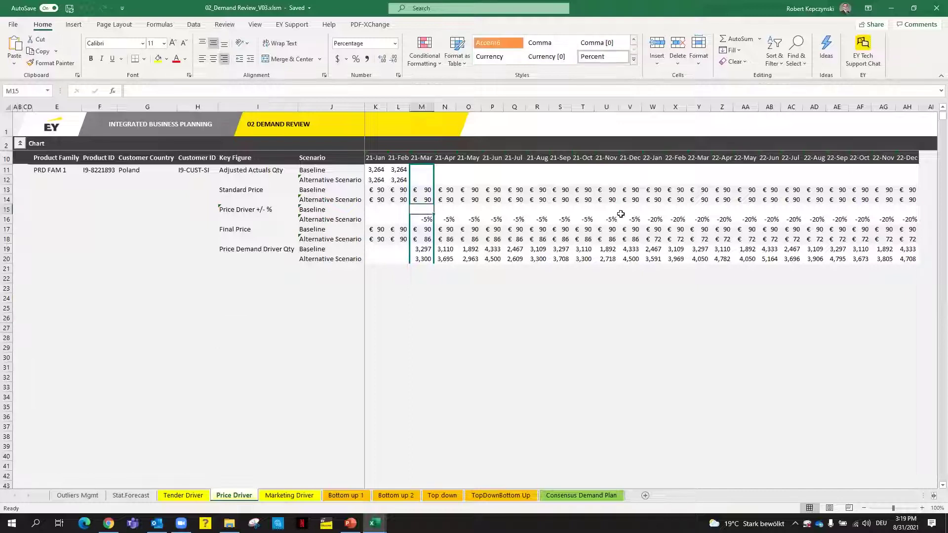
{"action": "key", "text": "Down"}
{"action": "key", "text": "Right"}
{"action": "key", "text": "Right"}
{"action": "key", "text": "Right"}
{"action": "key", "text": "Right"}
{"action": "key", "text": "Right"}
{"action": "key", "text": "Right"}
{"action": "key", "text": "Right"}
{"action": "key", "text": "Right"}
{"action": "key", "text": "Right"}
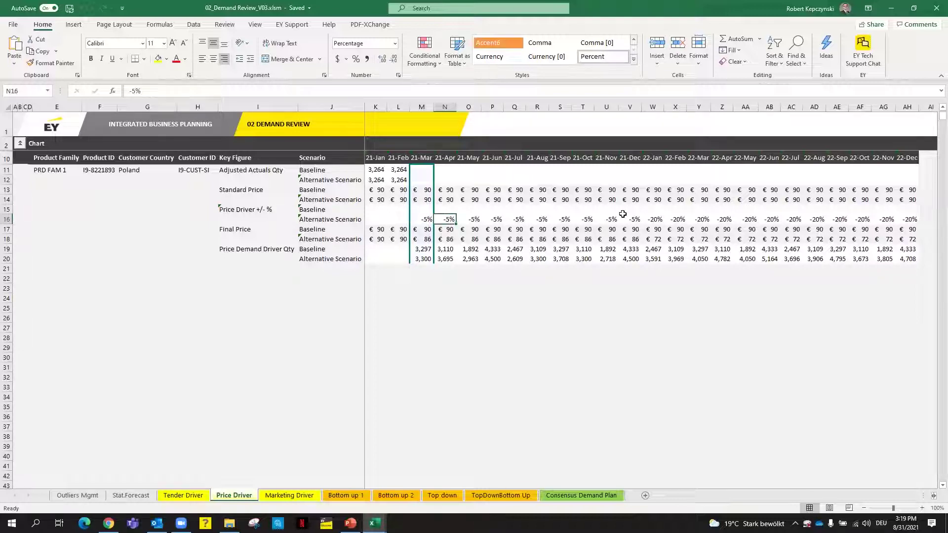
{"action": "key", "text": "Right"}
{"action": "key", "text": "Right"}
{"action": "key", "text": "Right"}
{"action": "key", "text": "Right"}
{"action": "key", "text": "Right"}
{"action": "key", "text": "Right"}
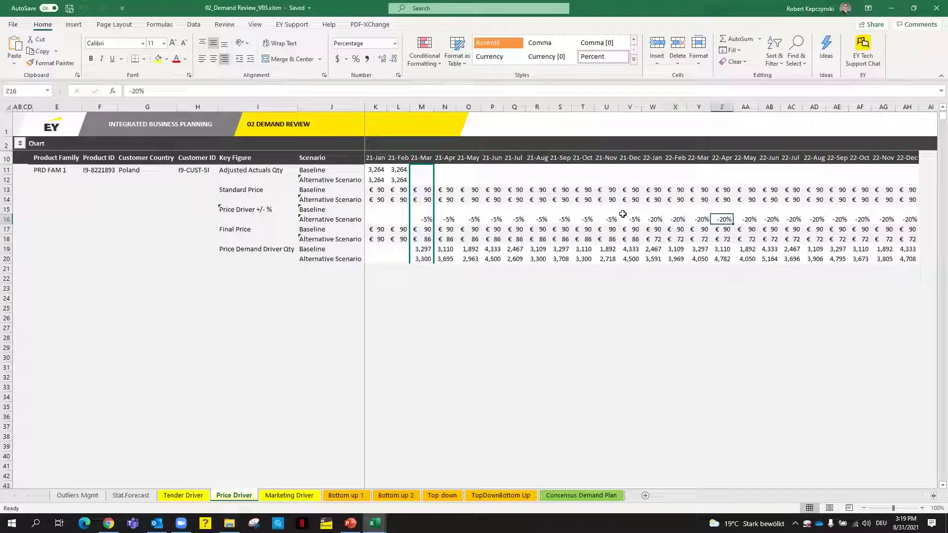
Examine the alternative scenario Price Demand Driver Qty row from 21-Oct back to its key figure label
{"action": "key", "text": "Left"}
{"action": "key", "text": "Left"}
{"action": "key", "text": "Left"}
{"action": "key", "text": "Left"}
{"action": "key", "text": "Left"}
{"action": "key", "text": "Left"}
{"action": "key", "text": "Left"}
{"action": "key", "text": "Left"}
{"action": "key", "text": "Down"}
{"action": "key", "text": "Down"}
{"action": "key", "text": "Down"}
{"action": "key", "text": "Down"}
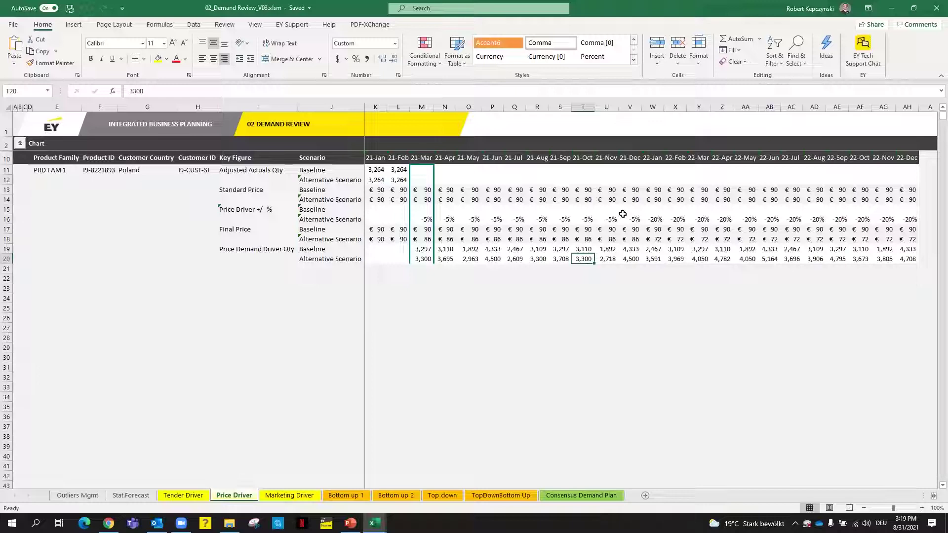
{"action": "key", "text": "Left"}
{"action": "key", "text": "Left"}
{"action": "key", "text": "Left"}
{"action": "key", "text": "Left"}
{"action": "key", "text": "Left"}
{"action": "key", "text": "Left"}
{"action": "key", "text": "Left"}
{"action": "key", "text": "Left"}
{"action": "key", "text": "Left"}
{"action": "key", "text": "Left"}
{"action": "key", "text": "Left"}
{"action": "key", "text": "Down"}
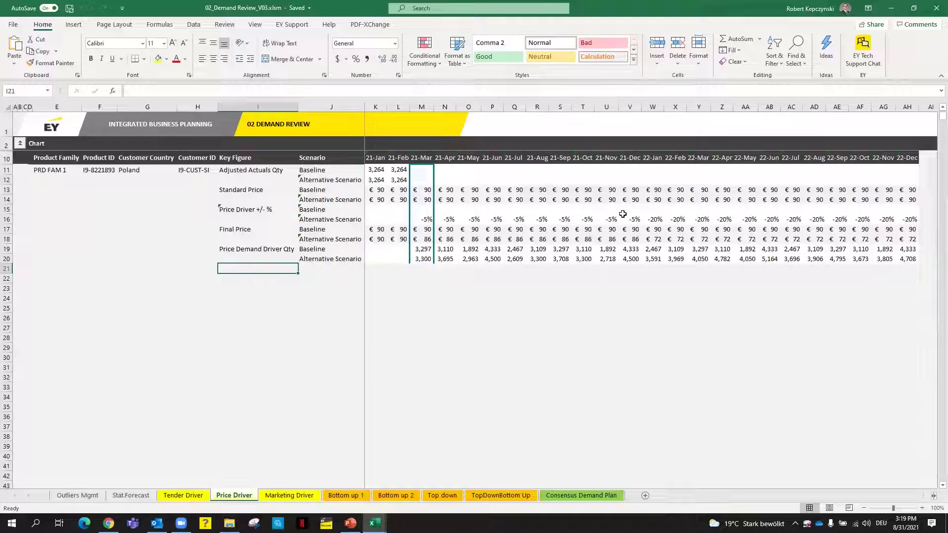
Review the baseline and alternative scenario Marketing Spend and its demand driver quantities on the Marketing Driver sheet
{"action": "left_click", "coordinate": [304, 497]}
{"action": "left_click", "coordinate": [266, 451]}
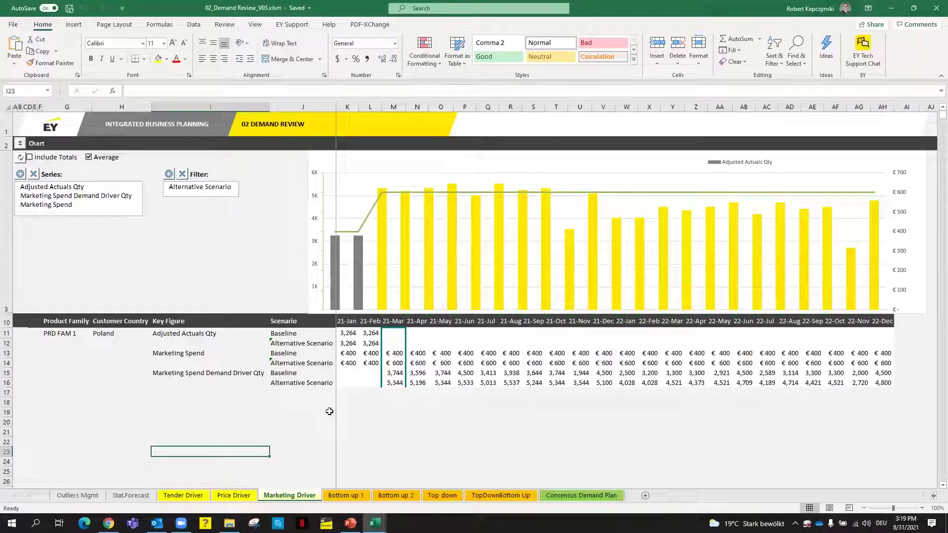
{"action": "left_click", "coordinate": [356, 353]}
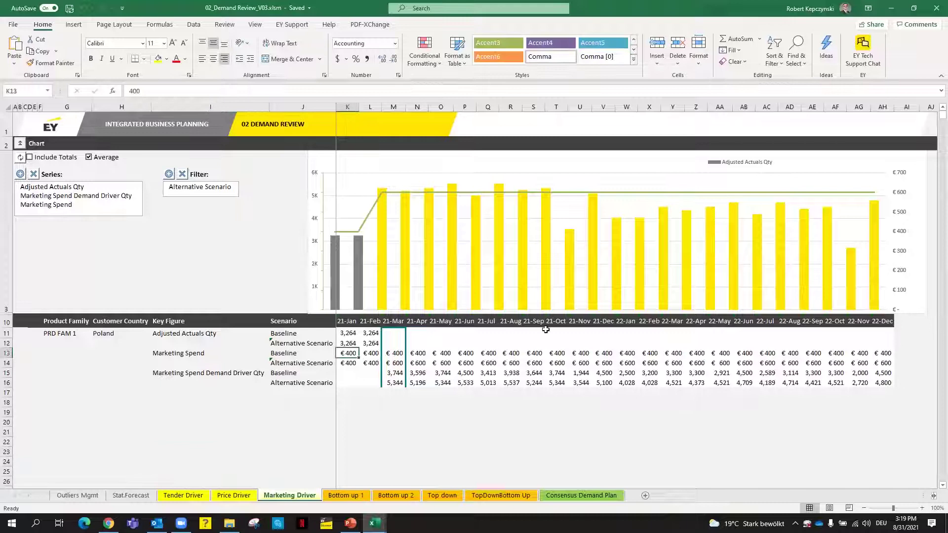
{"action": "left_click", "coordinate": [215, 425]}
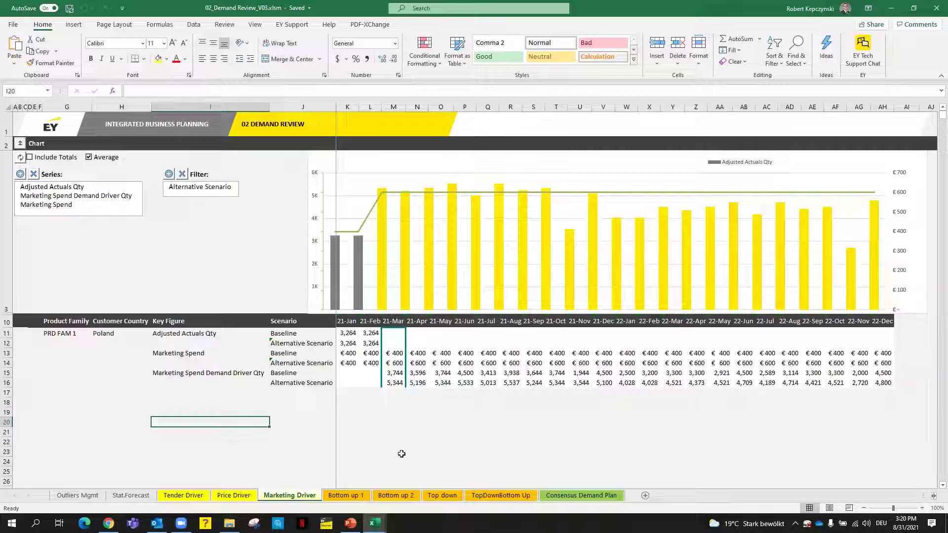
{"action": "left_click", "coordinate": [401, 454]}
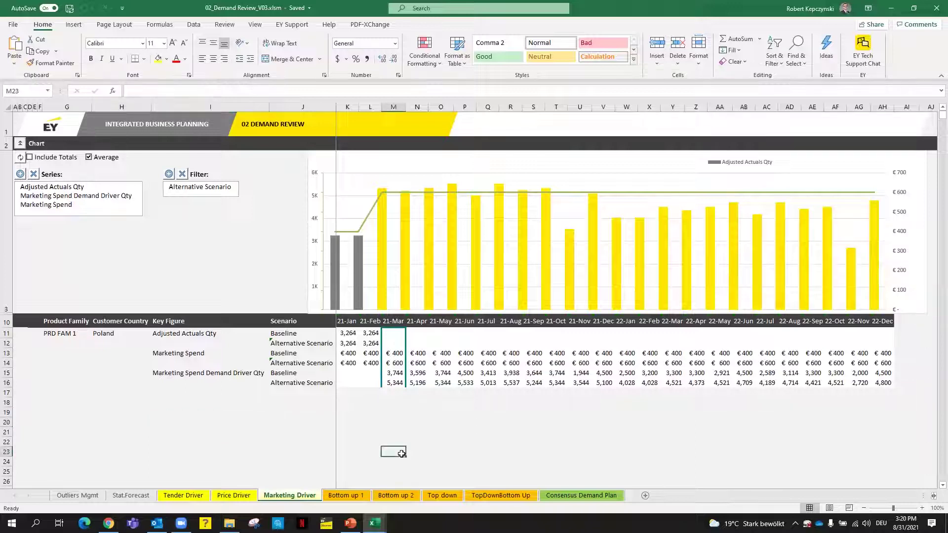
Inspect the 21-Jul Sales Fcst Rep Qty and Rev for the Greek customer on the Bottom up 1 sheet
{"action": "left_click", "coordinate": [341, 496]}
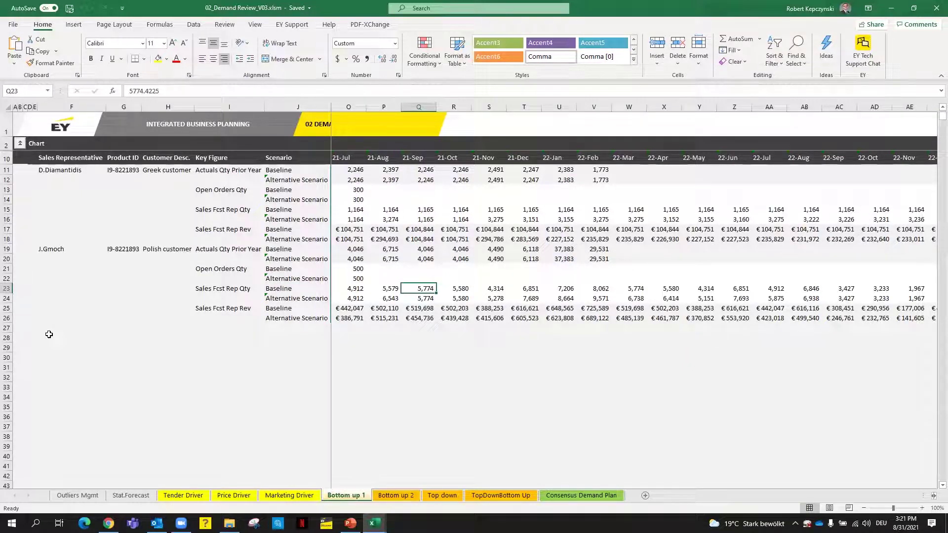
{"action": "left_click", "coordinate": [354, 211]}
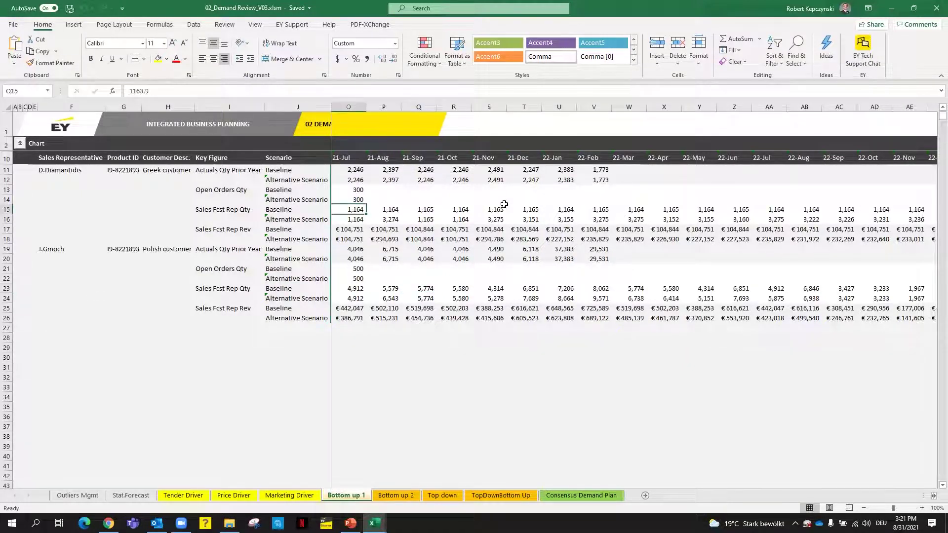
{"action": "key", "text": "Down"}
{"action": "key", "text": "Down"}
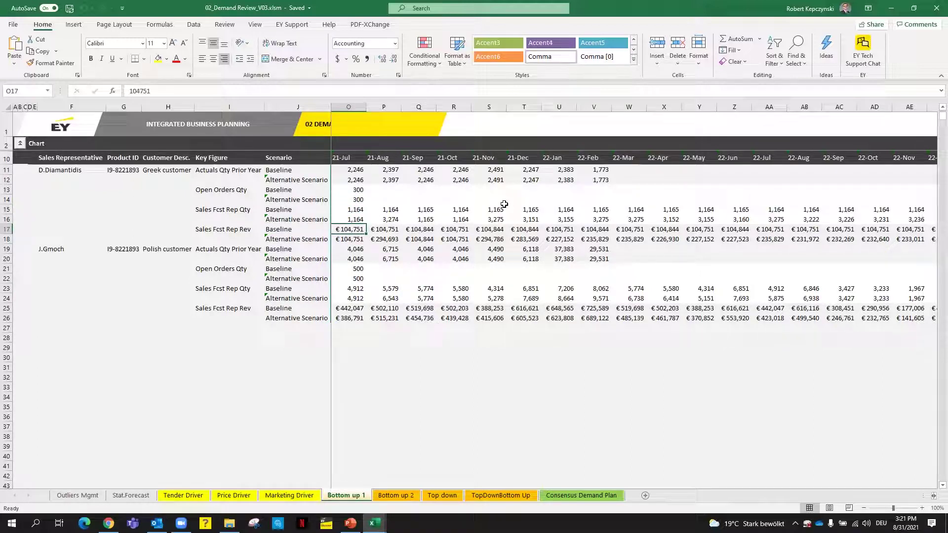
Compare the sales representative forecasts with the sales leader forecasts in the totals and detail rows of the Bottom up 2 sheet
{"action": "left_click", "coordinate": [389, 496]}
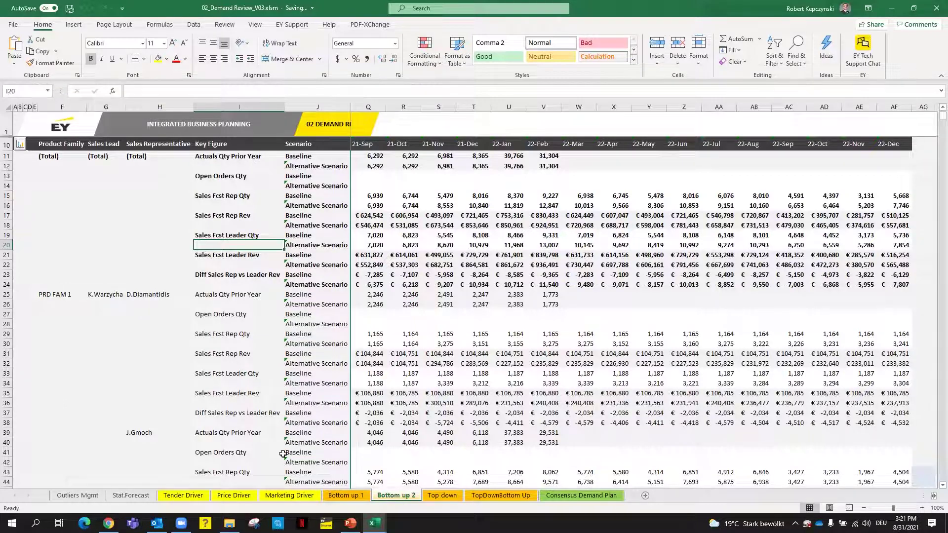
{"action": "scroll", "coordinate": [124, 339], "scroll_direction": "down", "scroll_amount": 2}
{"action": "scroll", "coordinate": [124, 339], "scroll_direction": "up", "scroll_amount": 2}
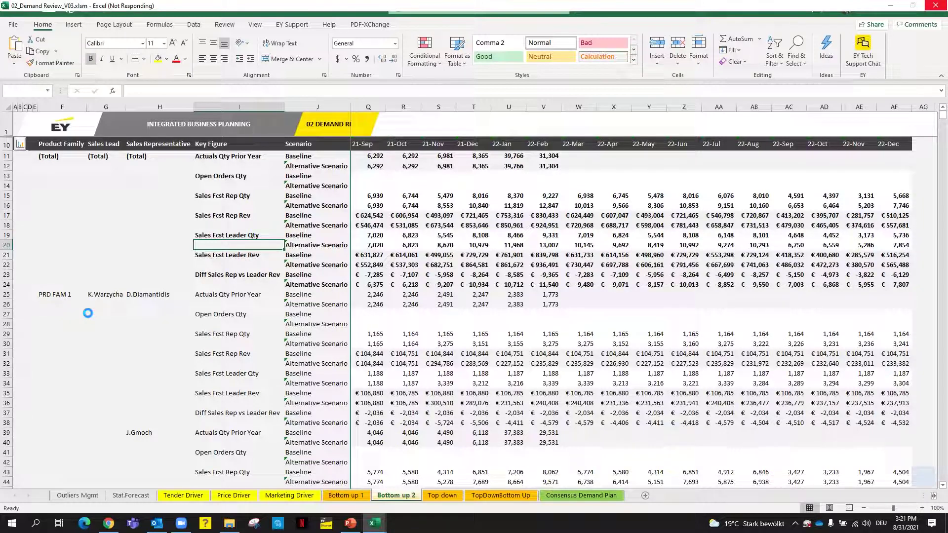
{"action": "scroll", "coordinate": [87, 313], "scroll_direction": "down", "scroll_amount": 1}
{"action": "left_click", "coordinate": [88, 314]}
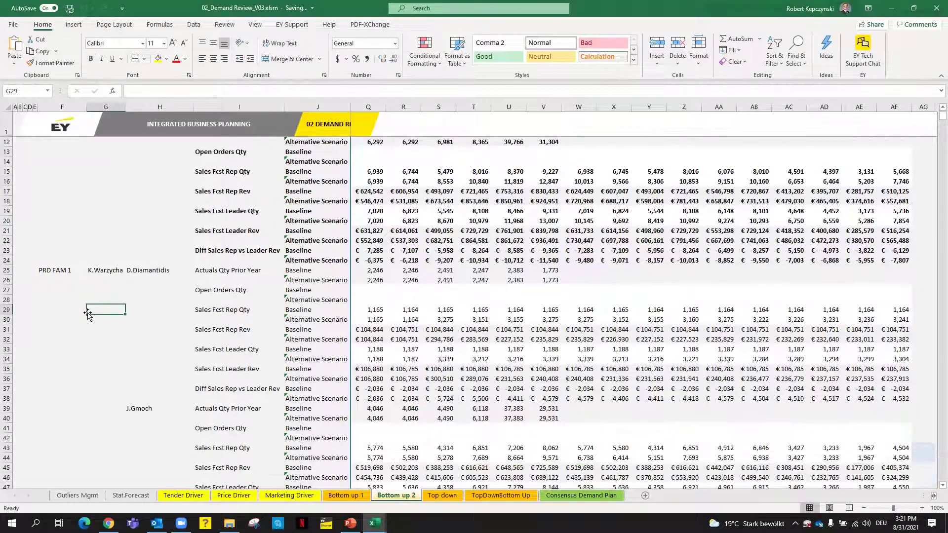
{"action": "scroll", "coordinate": [134, 324], "scroll_direction": "up", "scroll_amount": 1}
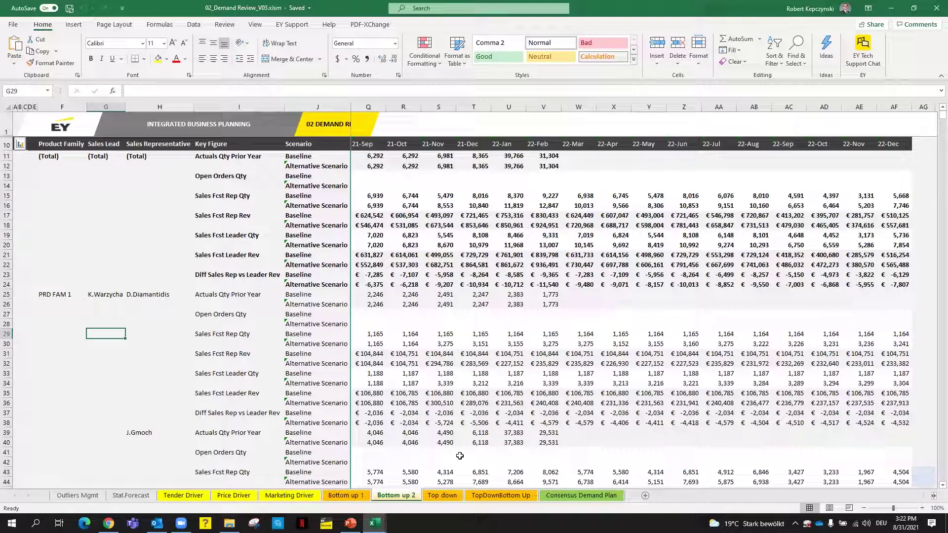
Review the regional and country market forecasts on the Top down sheet and the revenue comparison on the TopDownBottom Up sheet
{"action": "left_click", "coordinate": [443, 496]}
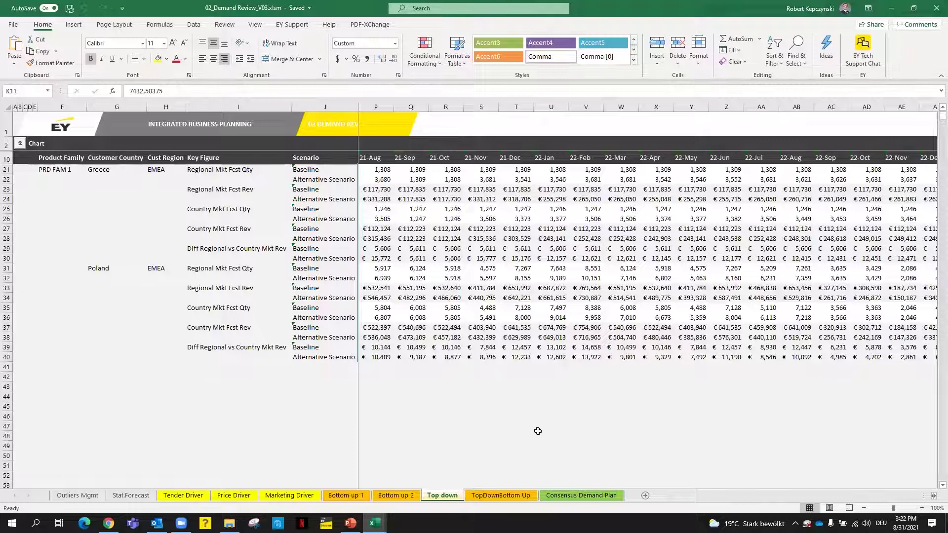
{"action": "left_click", "coordinate": [513, 497]}
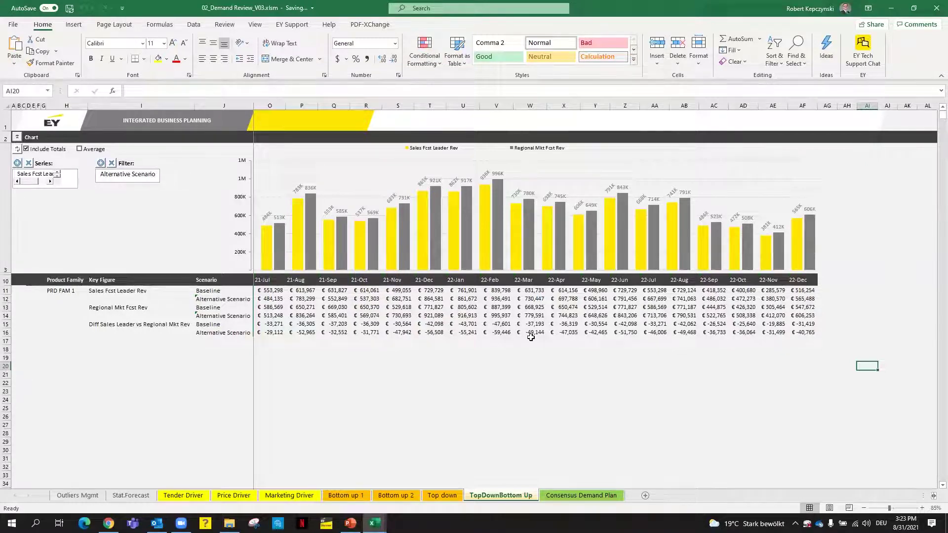
Review the consensus demand quantities, revenue and budget difference on the Consensus Demand Plan sheet
{"action": "left_click", "coordinate": [570, 495]}
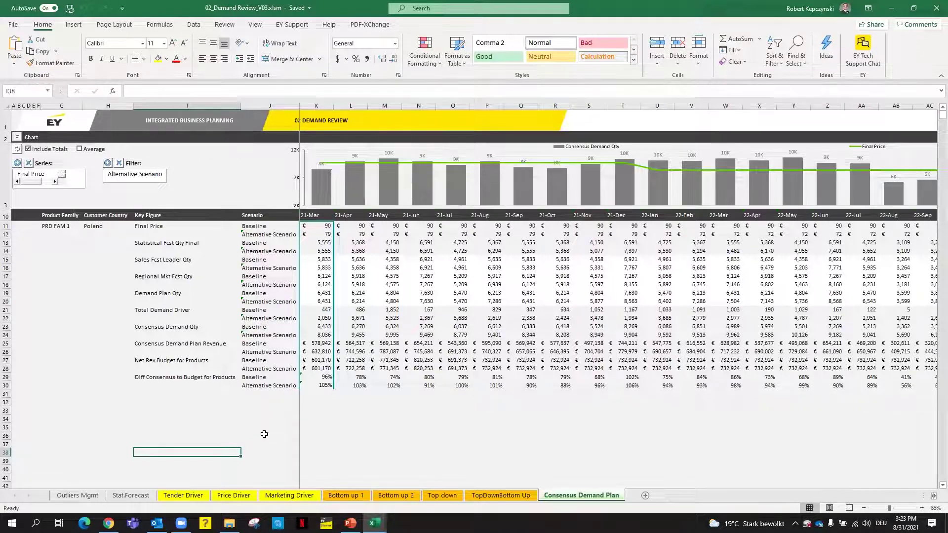
{"action": "left_click", "coordinate": [255, 411]}
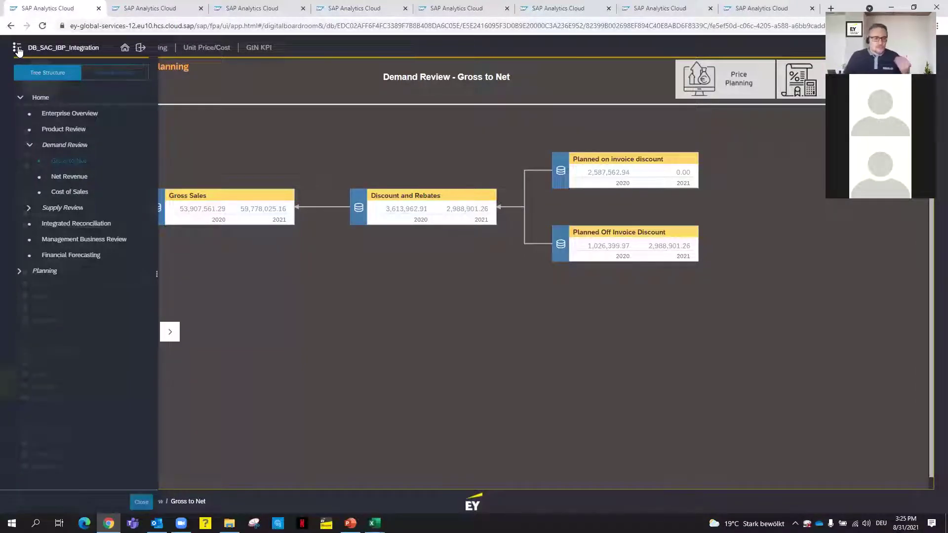
In SAP Analytics Cloud, review the Gross to Net driver tree and the Rebate % row of the off-invoice Gross Sales Planning table
{"action": "left_click", "coordinate": [141, 502]}
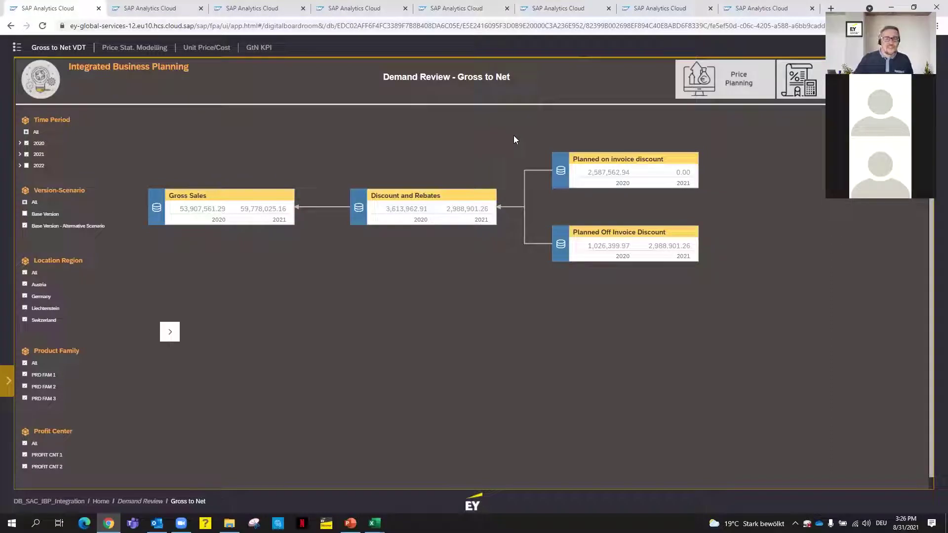
{"action": "left_click", "coordinate": [172, 6]}
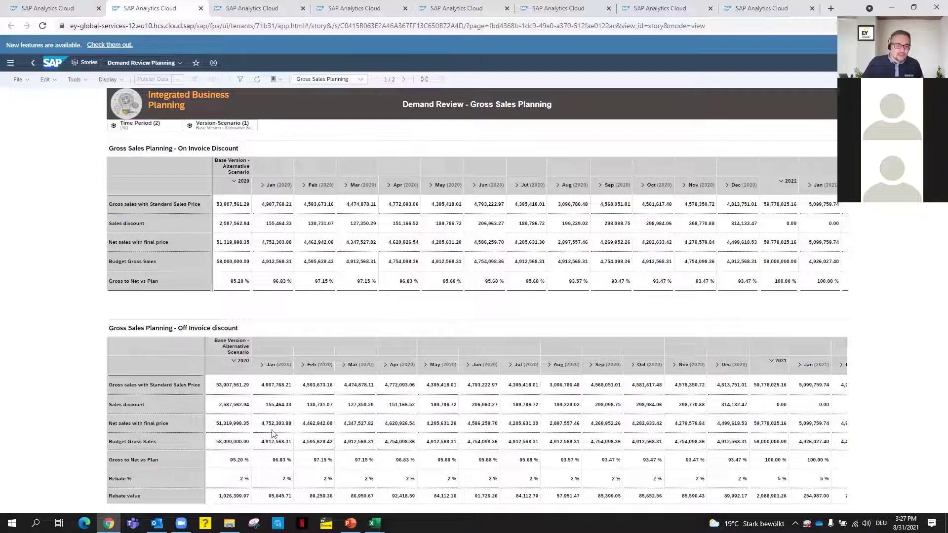
{"action": "left_click", "coordinate": [442, 479]}
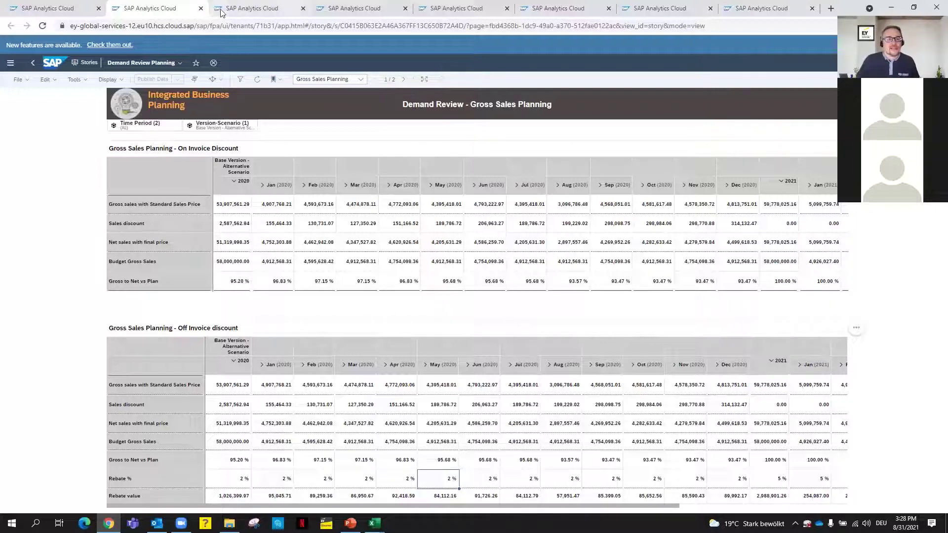
View the Price Planning story and examine the Demand Review - Net Revenue VDT from Net Revenue through to its price drivers
{"action": "left_click", "coordinate": [262, 10]}
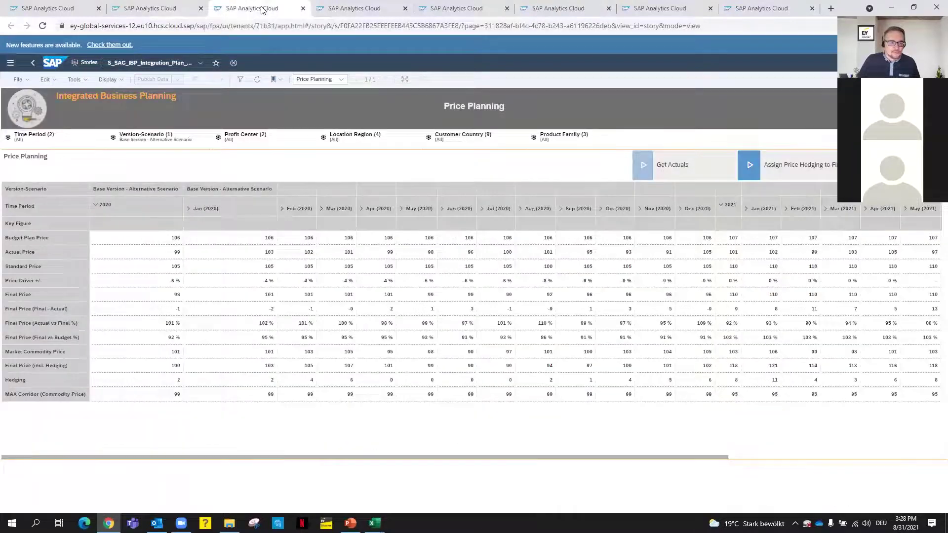
{"action": "key", "text": "ctrl+Tab"}
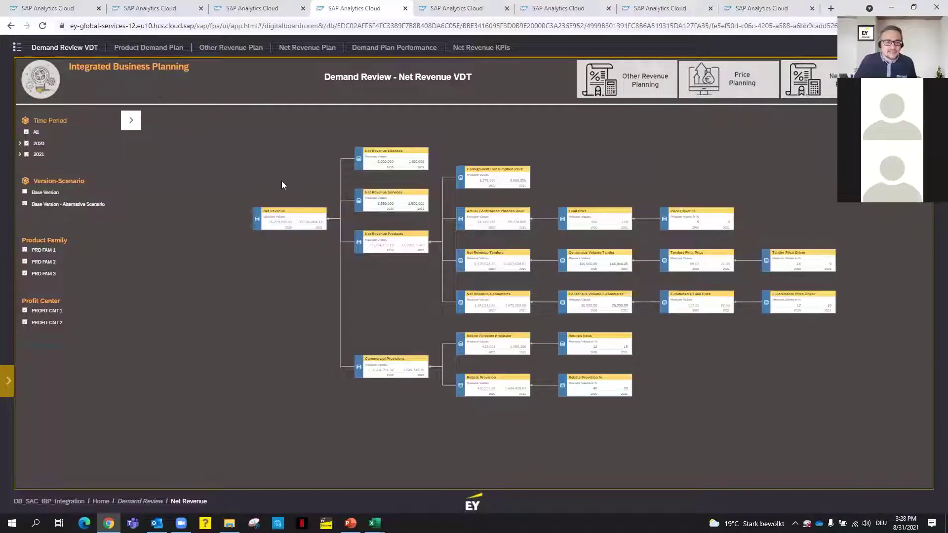
{"action": "scroll", "coordinate": [282, 181], "scroll_direction": "up", "scroll_amount": 2}
{"action": "left_click_drag", "start_coordinate": [274, 167], "coordinate": [229, 148]}
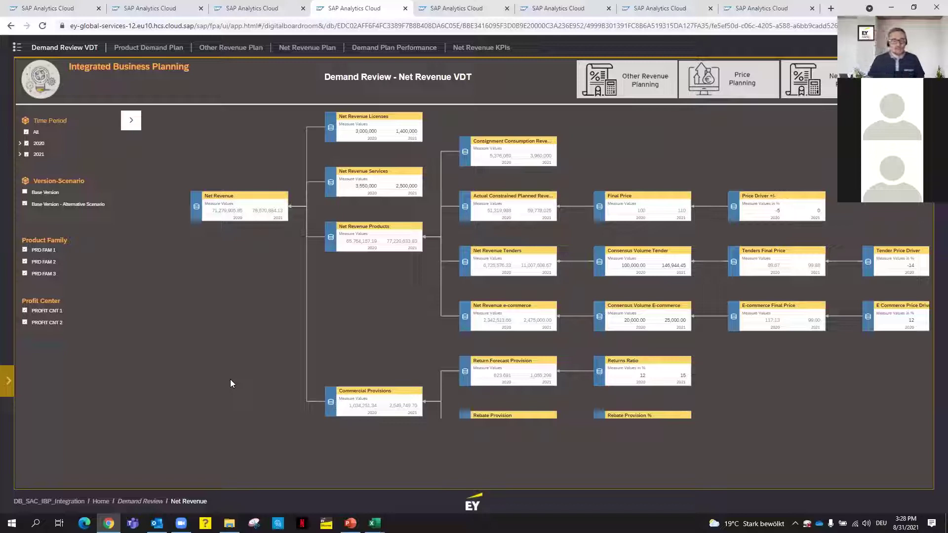
{"action": "left_click_drag", "start_coordinate": [230, 379], "coordinate": [201, 388]}
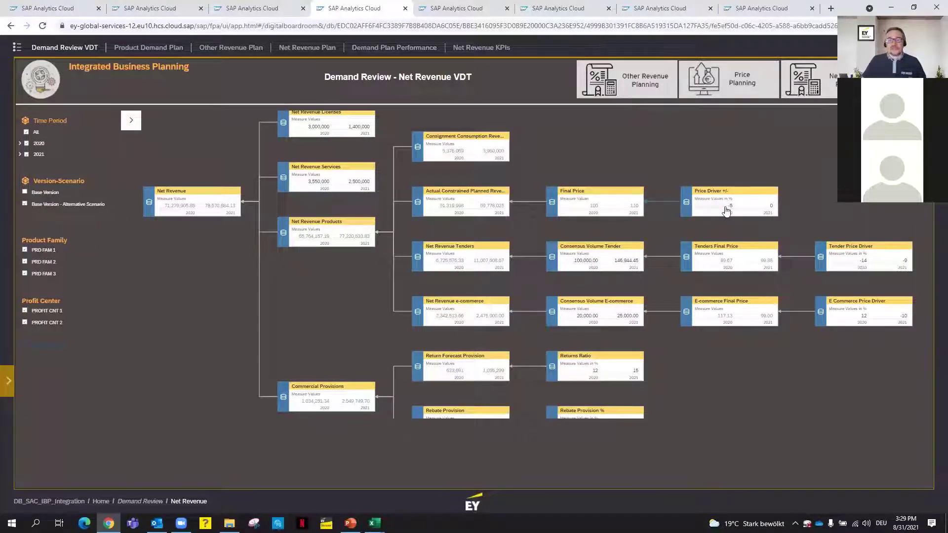
Simulate a -10% change to the 2020 Price Driver +/- value in the Net Revenue driver tree, continuing with the large version
{"action": "left_click", "coordinate": [726, 212]}
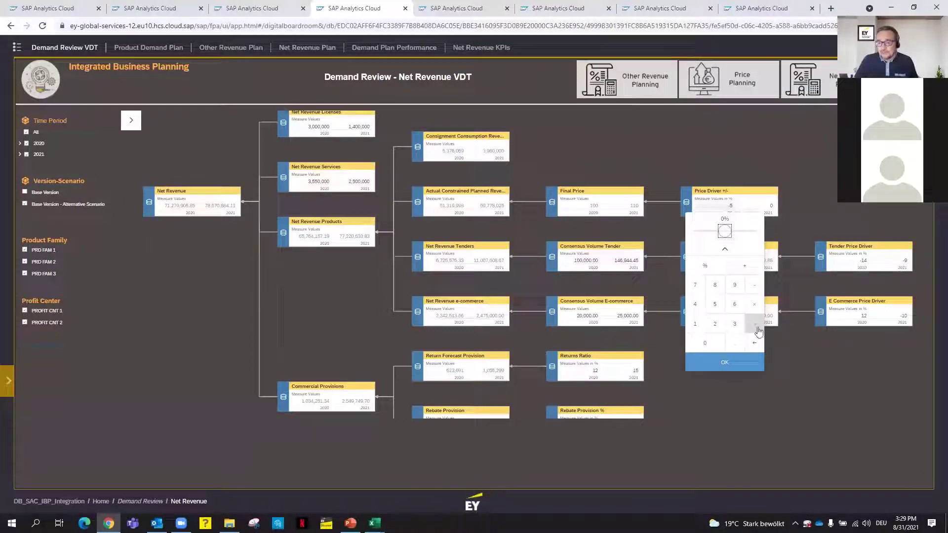
{"action": "left_click", "coordinate": [759, 289]}
{"action": "left_click", "coordinate": [697, 328]}
{"action": "left_click", "coordinate": [706, 345]}
{"action": "left_click", "coordinate": [706, 269]}
{"action": "left_click", "coordinate": [735, 363]}
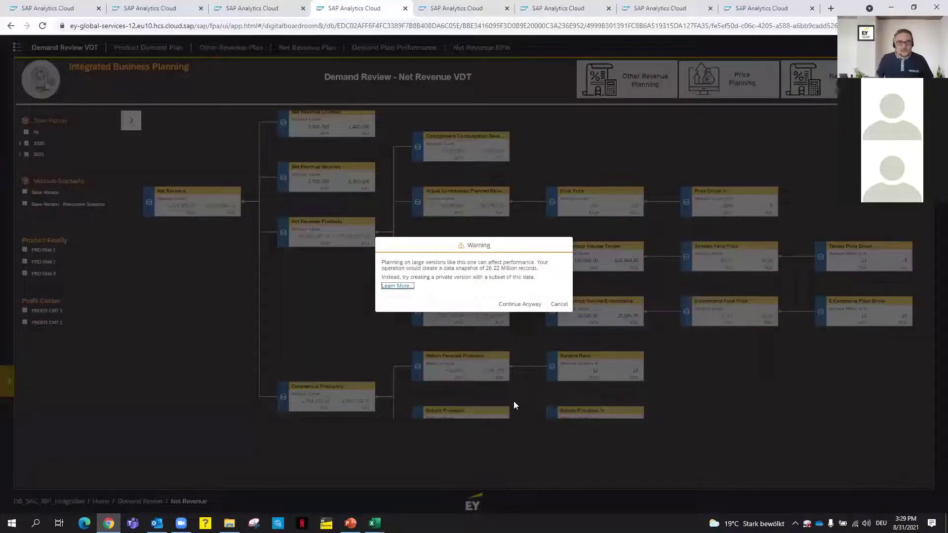
{"action": "left_click", "coordinate": [524, 303]}
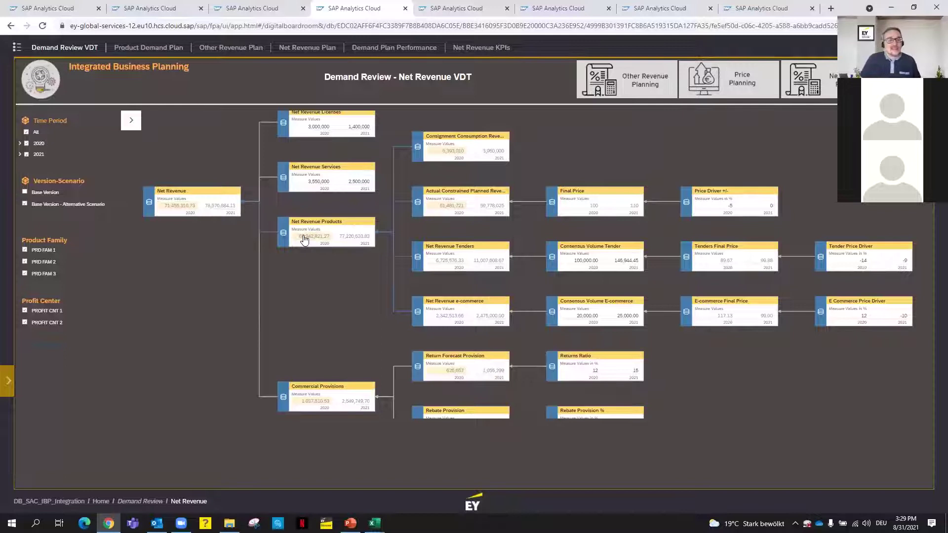
{"action": "mouse_move", "coordinate": [304, 239]}
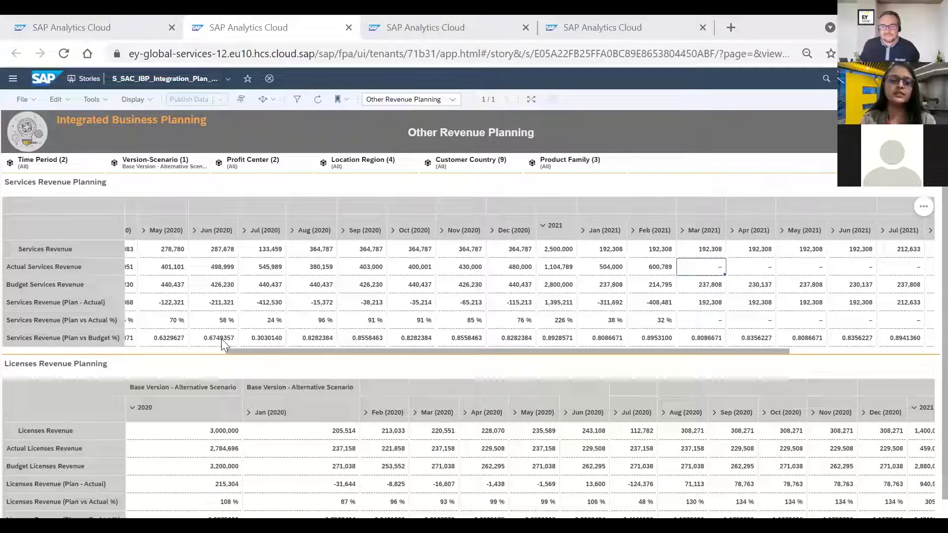
Examine the Services Revenue Planning table on the Other Revenue Planning story across the 2020 and 2021 months
{"action": "scroll", "coordinate": [190, 339], "scroll_direction": "left", "scroll_amount": 10}
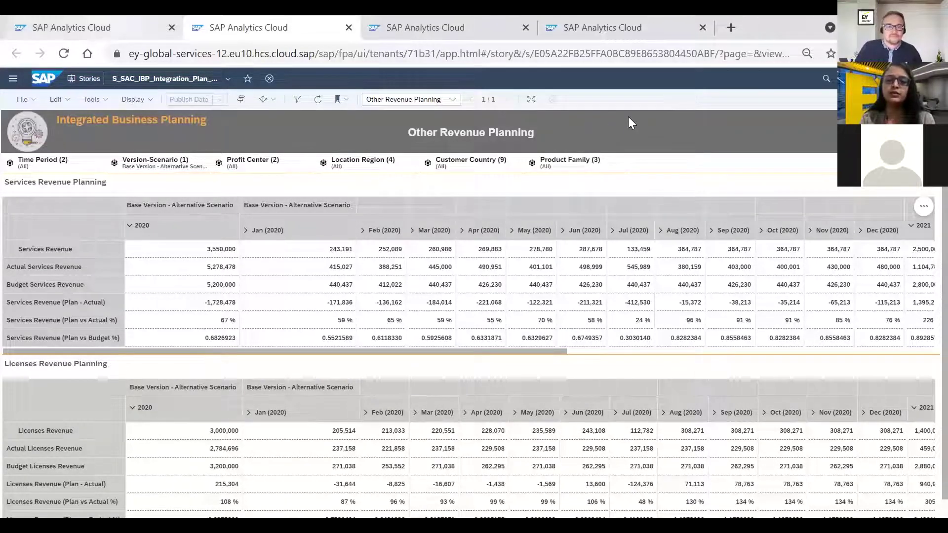
{"action": "key", "text": "ctrl+shift+Tab"}
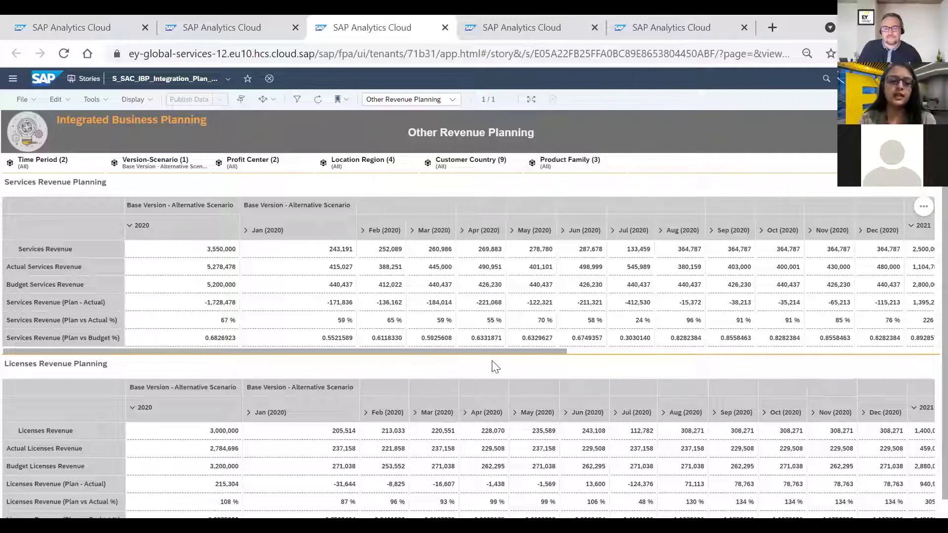
{"action": "scroll", "coordinate": [554, 223], "scroll_direction": "right", "scroll_amount": 5}
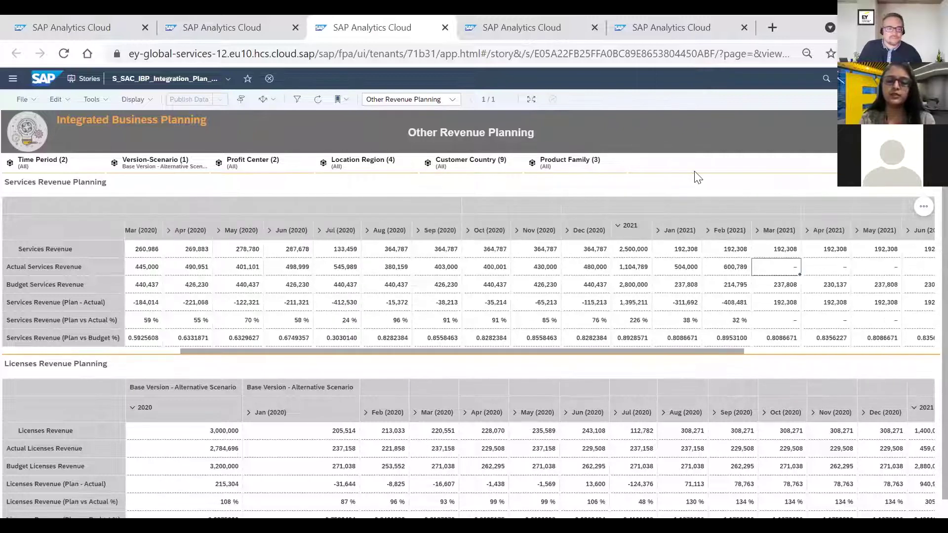
{"action": "scroll", "coordinate": [585, 286], "scroll_direction": "right", "scroll_amount": 3}
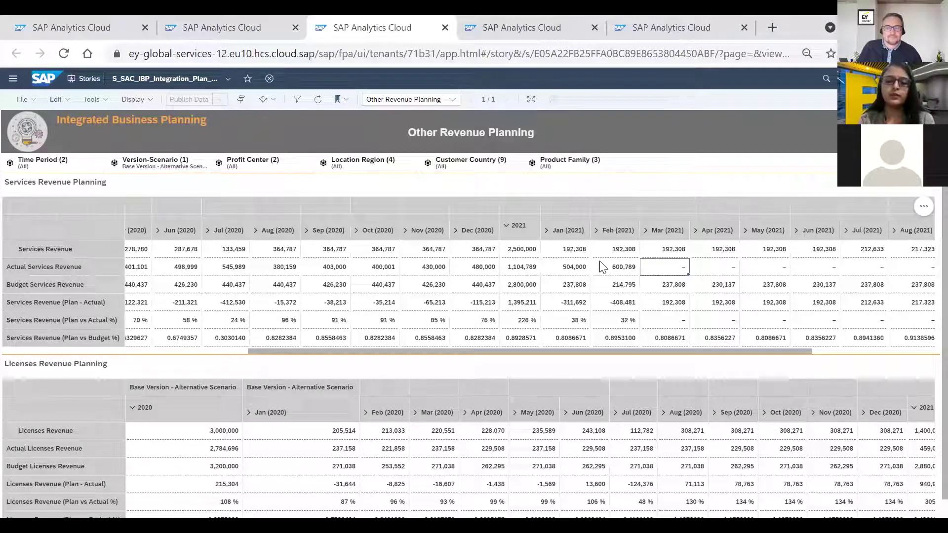
Set up a monthly predictive forecast of Actual Services Revenue for 2021.03 to 2021.04, using Base Version - Alternative Scenario as input data version
{"action": "double_click", "coordinate": [663, 269]}
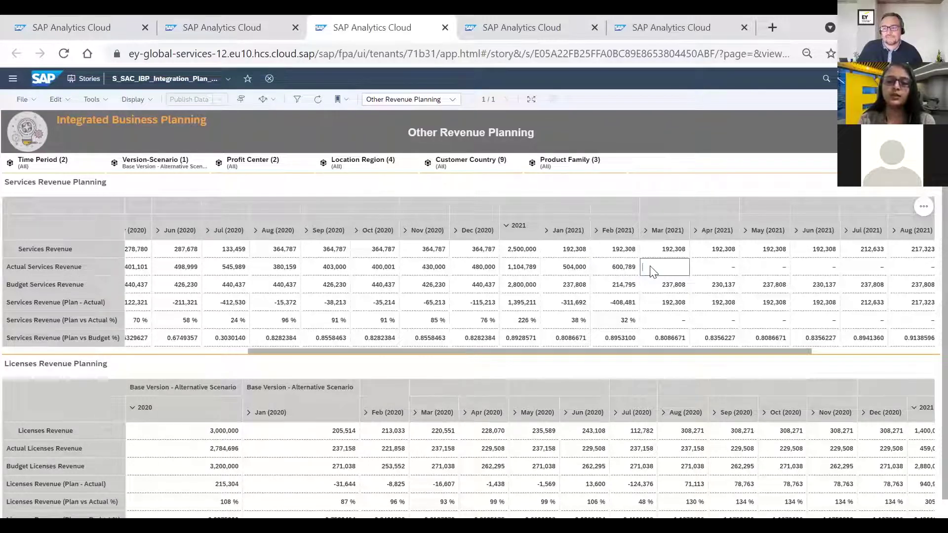
{"action": "left_click", "coordinate": [165, 143]}
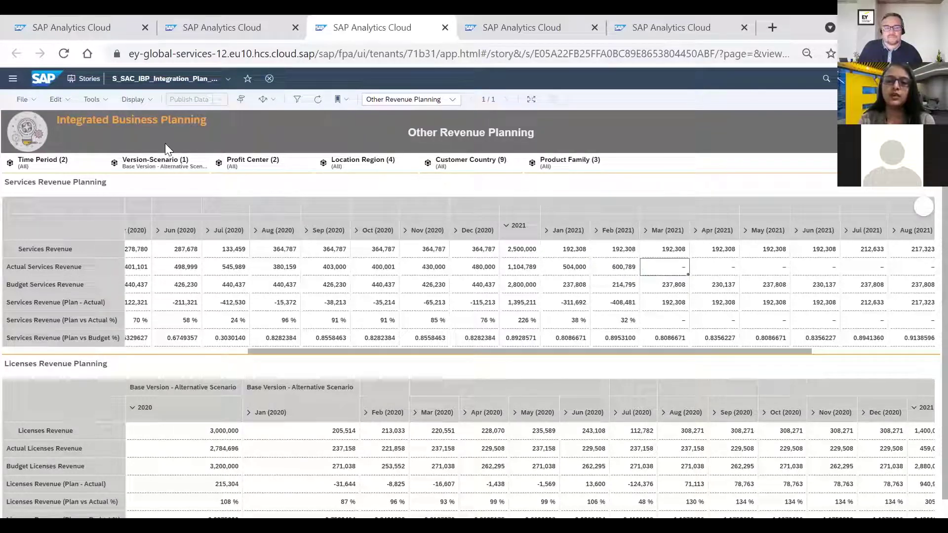
{"action": "left_click", "coordinate": [97, 101]}
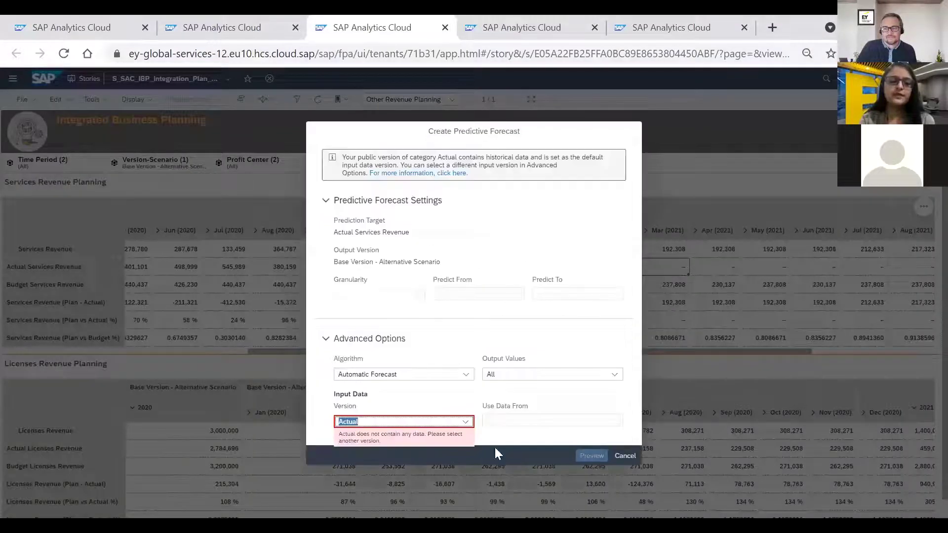
{"action": "left_click", "coordinate": [465, 423]}
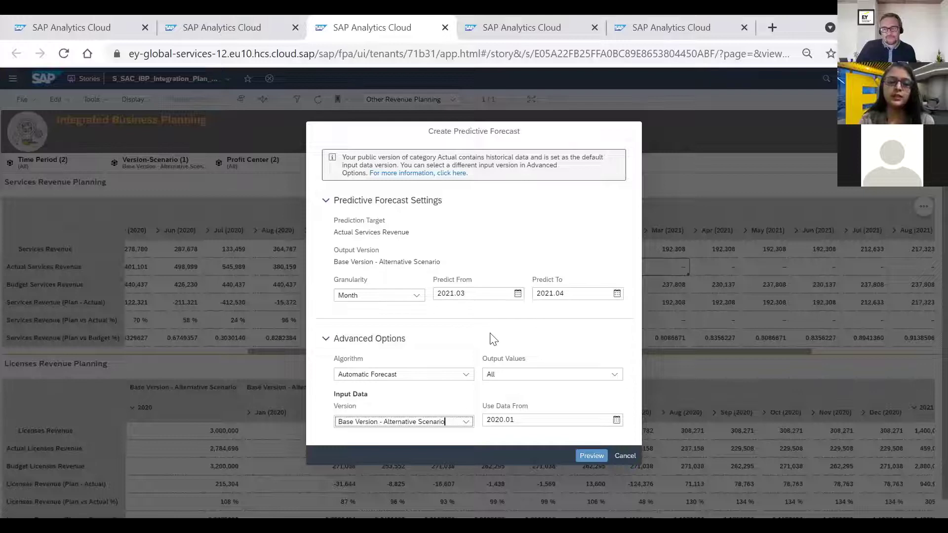
Check the available forecast algorithms, keep Automatic Forecast, and generate the forecast preview
{"action": "left_click", "coordinate": [437, 375]}
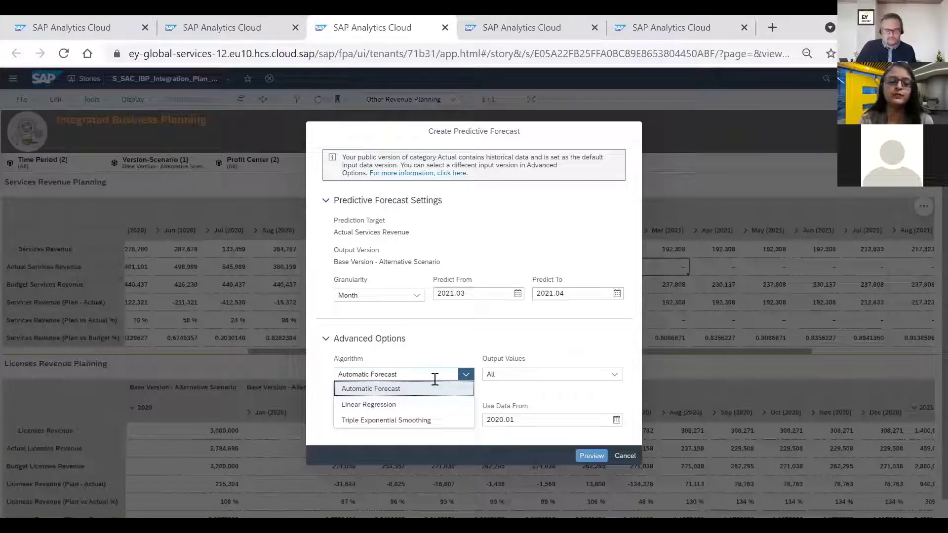
{"action": "left_click", "coordinate": [466, 375]}
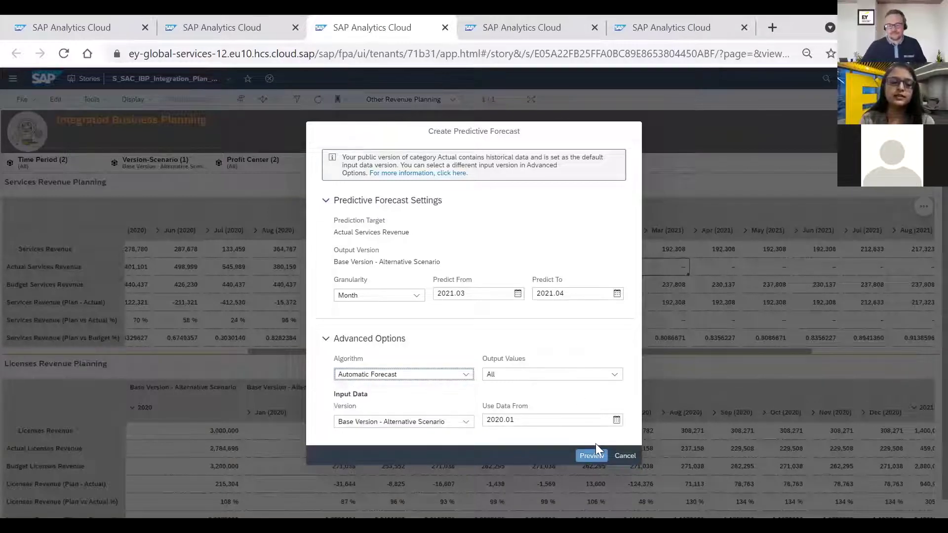
{"action": "left_click", "coordinate": [591, 456]}
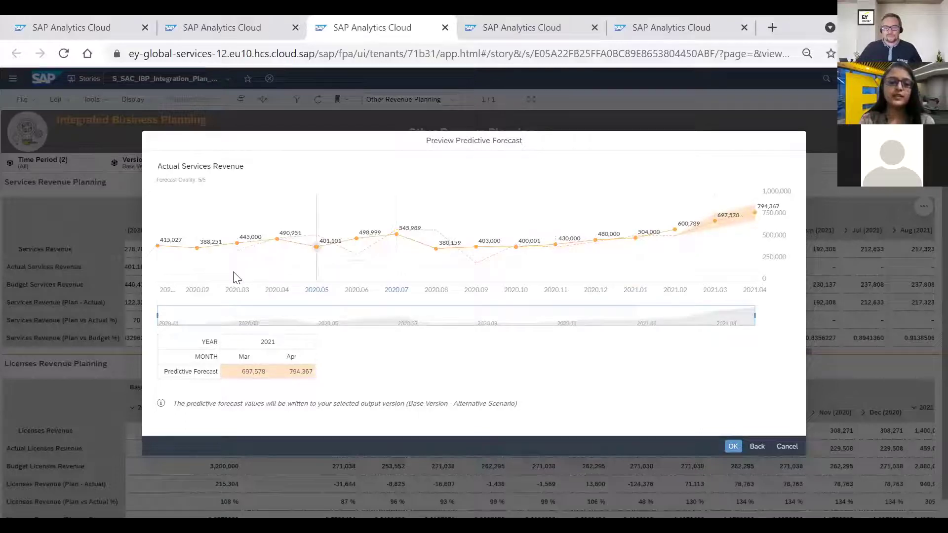
Narrow the forecast preview to about 2020.10 through 2021.04 and accept the predicted values into the Services Revenue Planning table
{"action": "mouse_move", "coordinate": [227, 280]}
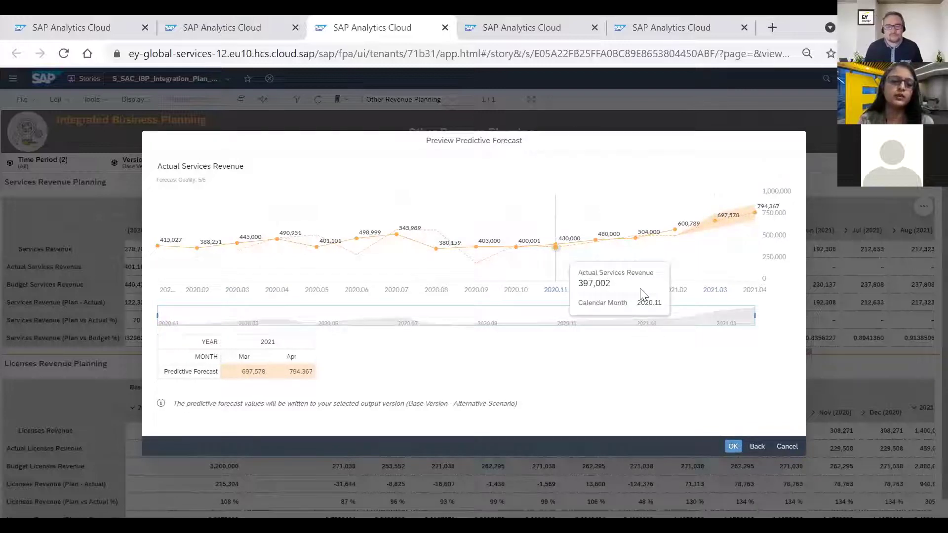
{"action": "left_click_drag", "start_coordinate": [671, 317], "coordinate": [492, 317]}
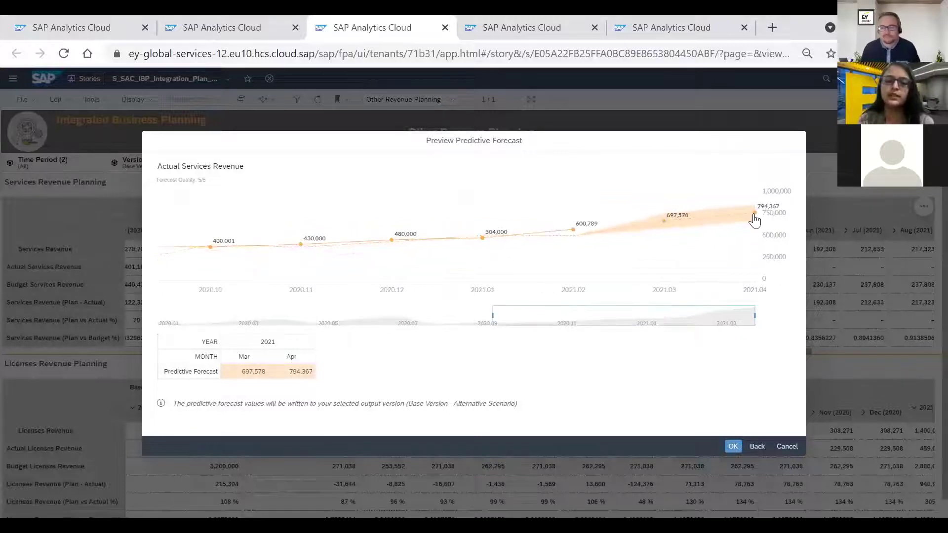
{"action": "mouse_move", "coordinate": [702, 216]}
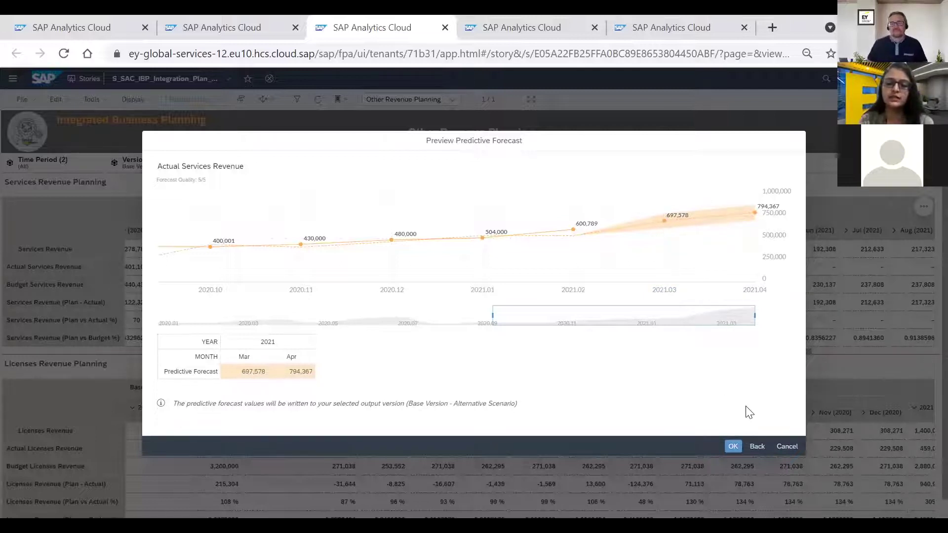
{"action": "left_click", "coordinate": [732, 446]}
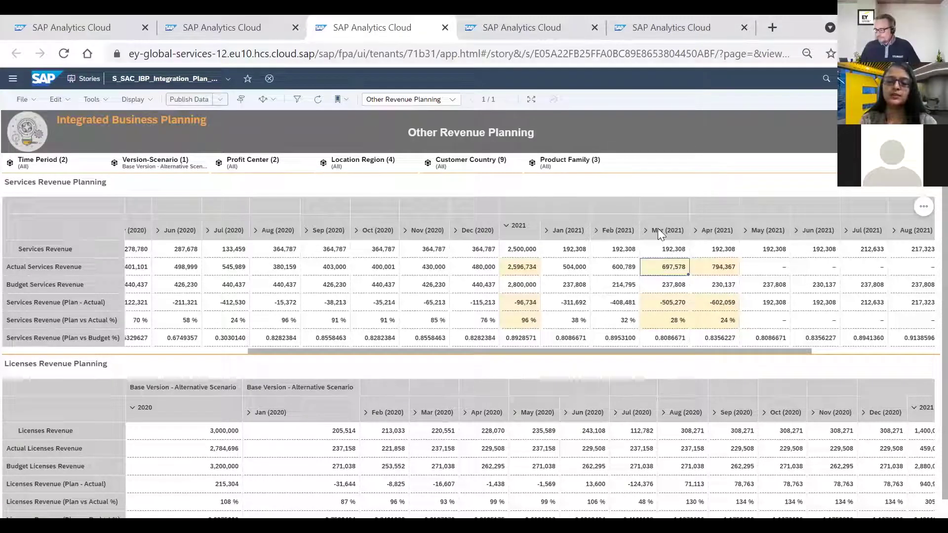
{"action": "left_click", "coordinate": [702, 228]}
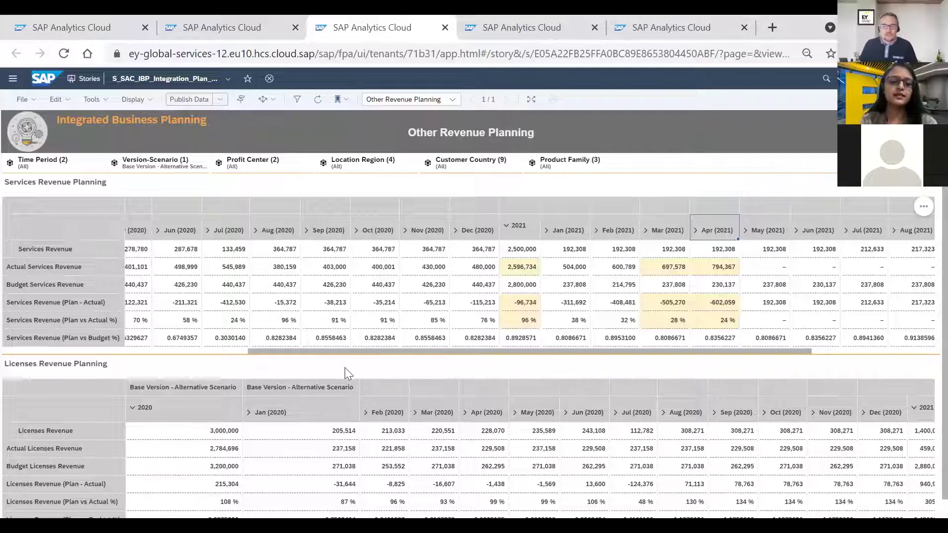
{"action": "scroll", "coordinate": [345, 369], "scroll_direction": "down", "scroll_amount": 1}
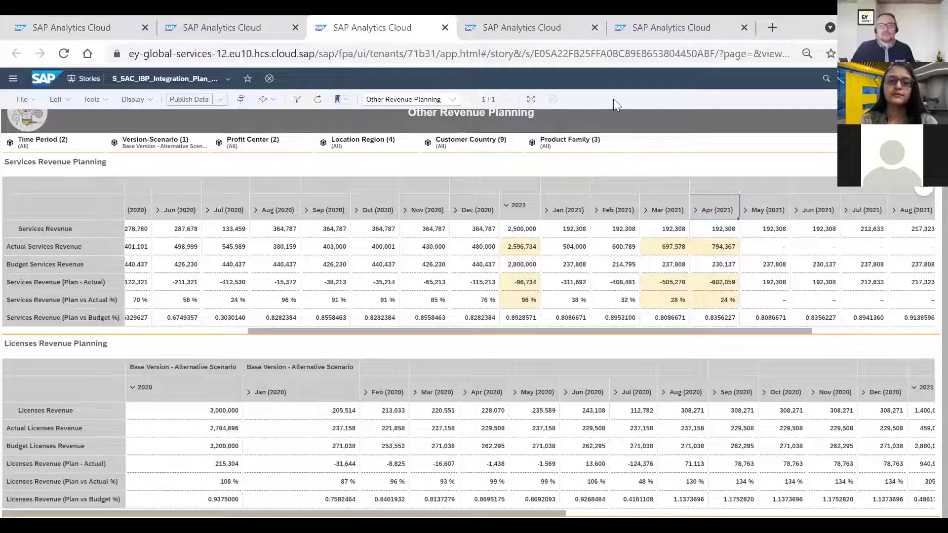
Switch to the Net Revenue Products page of the Demand Review Planning story, enter edit mode and insert a new chart
{"action": "left_click", "coordinate": [586, 38]}
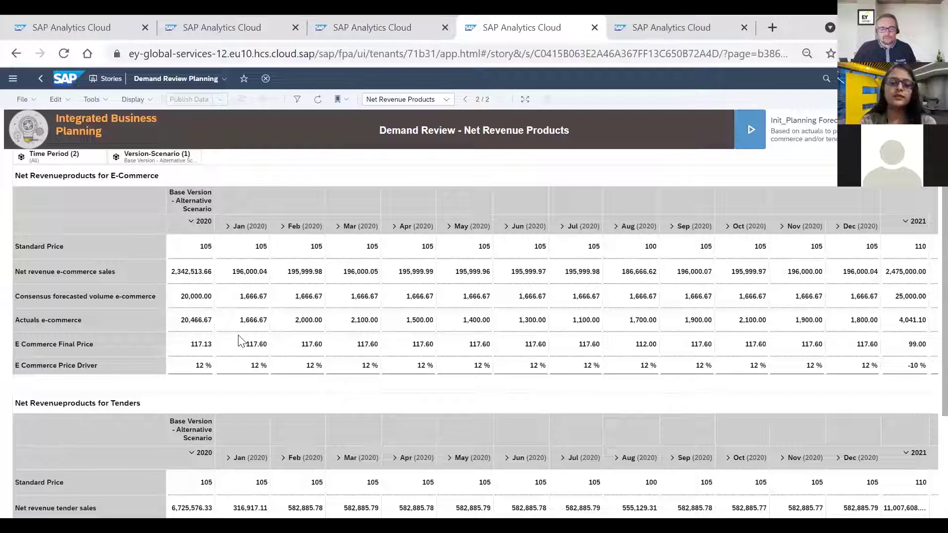
{"action": "left_click", "coordinate": [430, 321]}
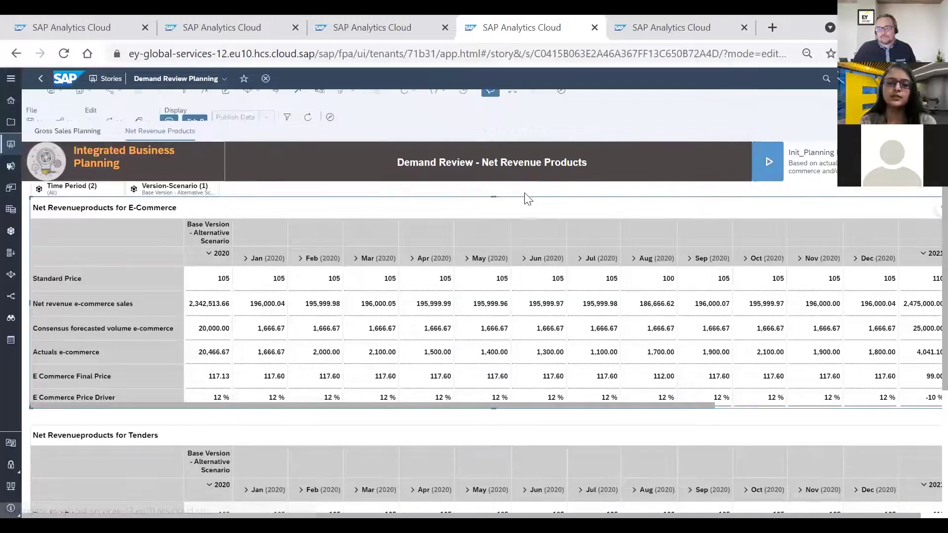
{"action": "left_click", "coordinate": [426, 352]}
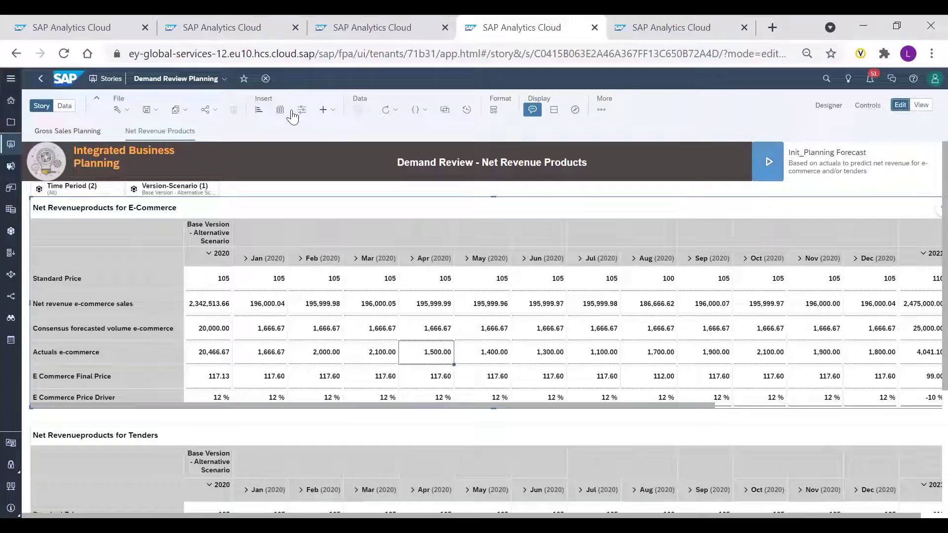
{"action": "left_click", "coordinate": [259, 115]}
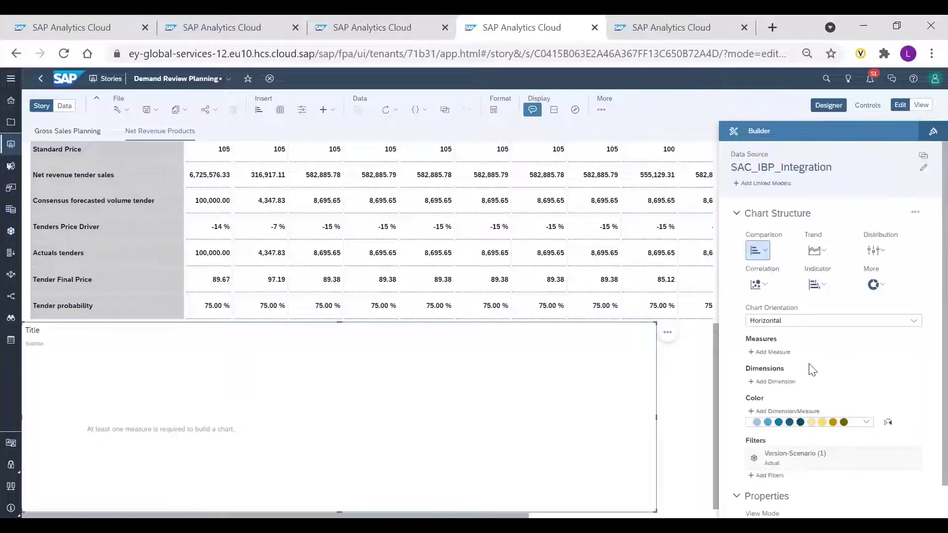
Add Actuals e-commerce and Consensus forecasted volume e-commerce as the only measures of the new chart
{"action": "left_click", "coordinate": [776, 355]}
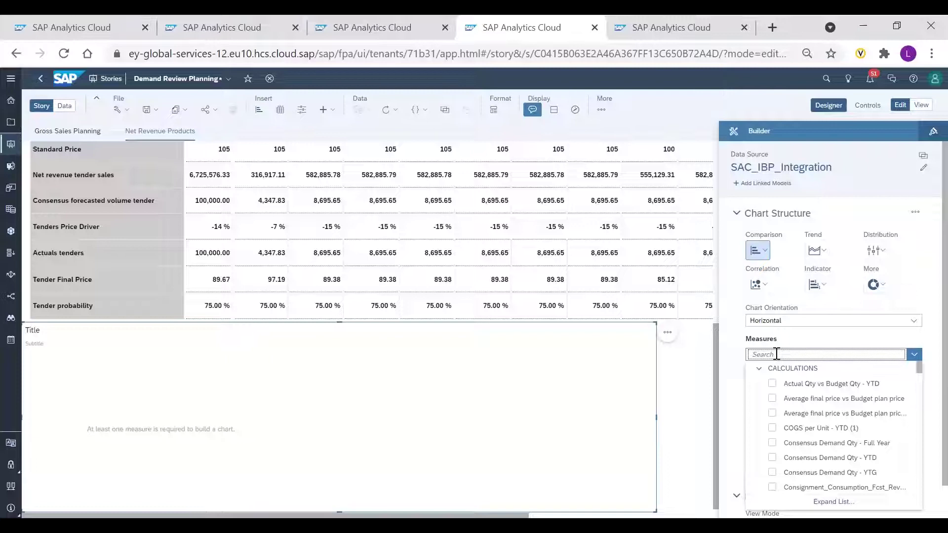
{"action": "type", "text": "ec"}
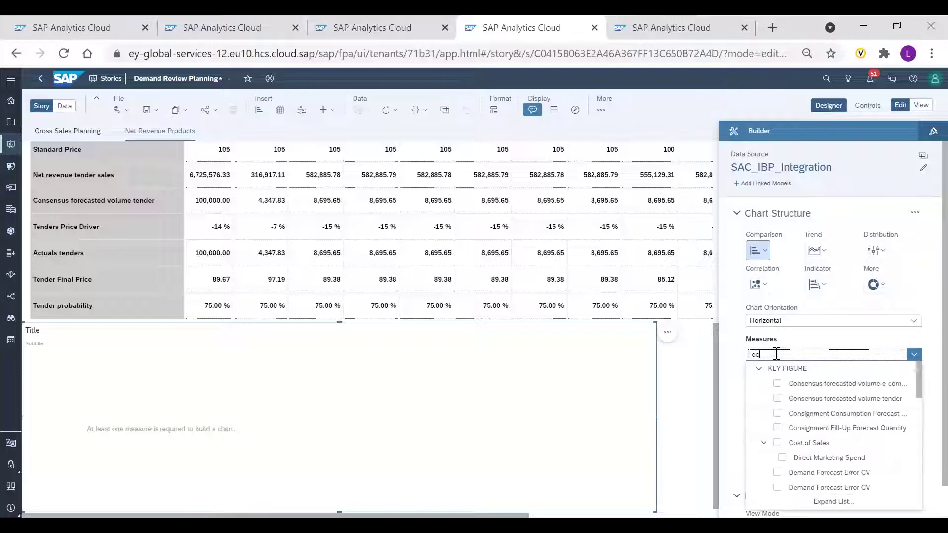
{"action": "key", "text": "BackSpace"}
{"action": "key", "text": "BackSpace"}
{"action": "type", "text": "comm"}
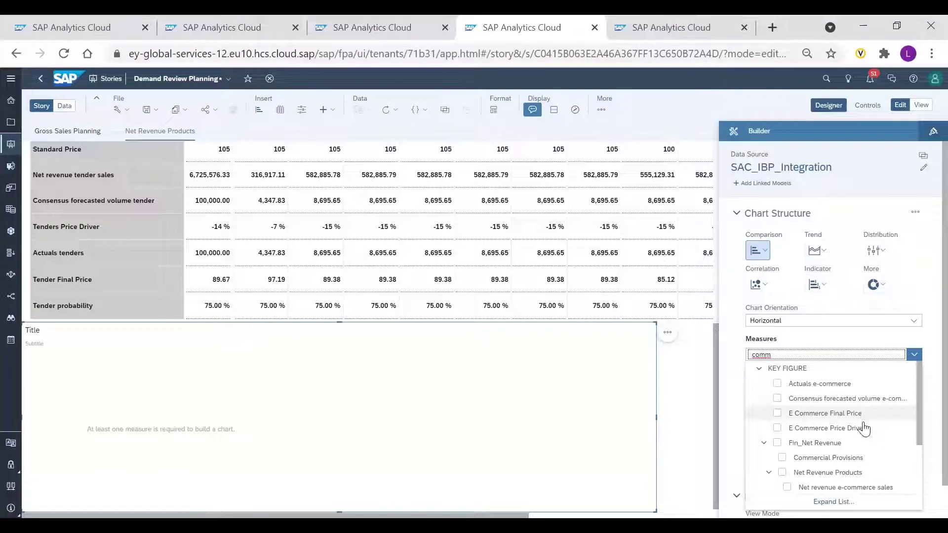
{"action": "scroll", "coordinate": [846, 438], "scroll_direction": "down", "scroll_amount": 1}
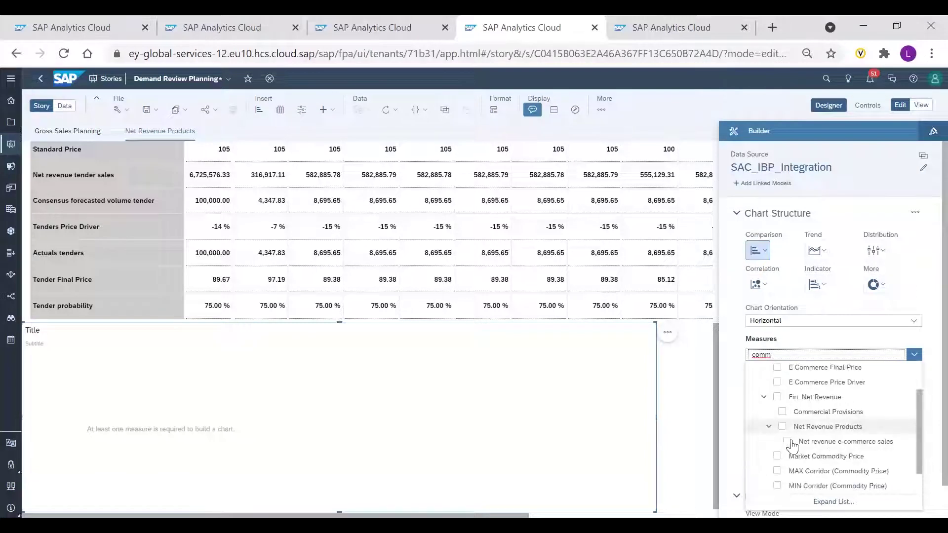
{"action": "left_click", "coordinate": [819, 442]}
{"action": "scroll", "coordinate": [919, 405], "scroll_direction": "up", "scroll_amount": 1}
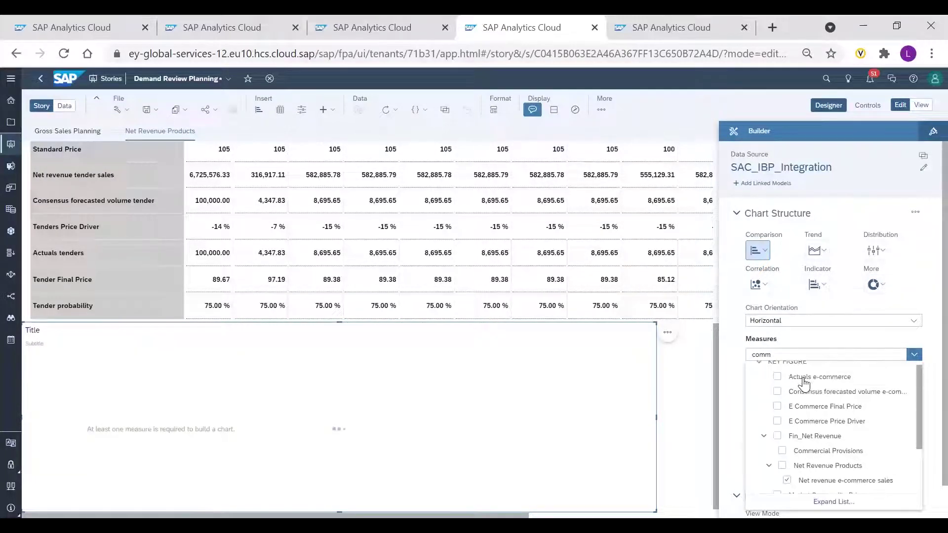
{"action": "left_click", "coordinate": [804, 379]}
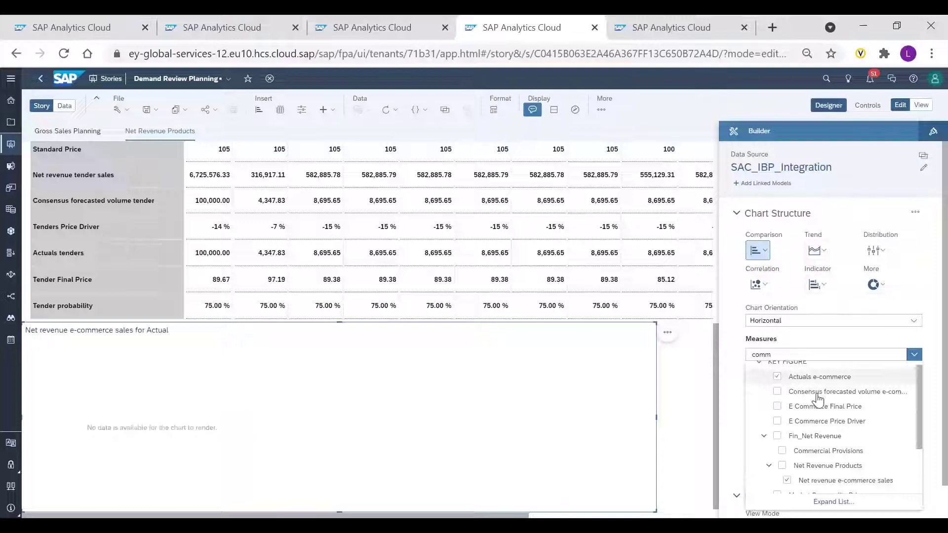
{"action": "left_click", "coordinate": [817, 395]}
{"action": "left_click", "coordinate": [788, 480]}
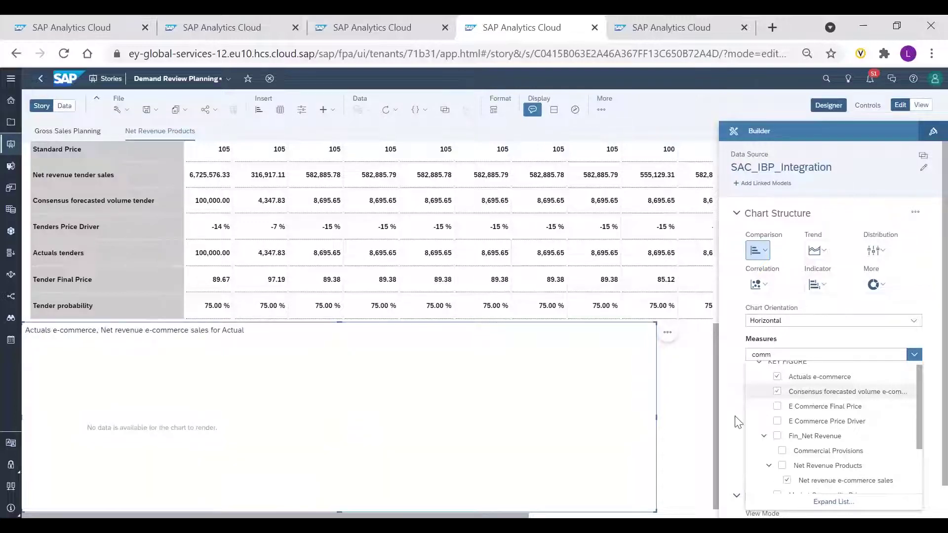
{"action": "left_click", "coordinate": [735, 414]}
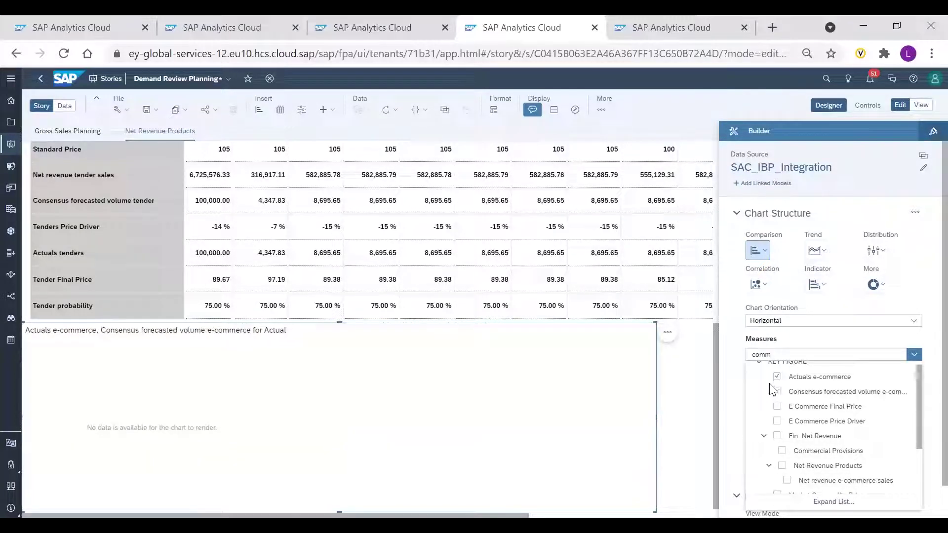
Add the Time Period dimension to the new chart
{"action": "left_click", "coordinate": [773, 436]}
{"action": "left_click", "coordinate": [784, 375]}
{"action": "type", "text": "tim"}
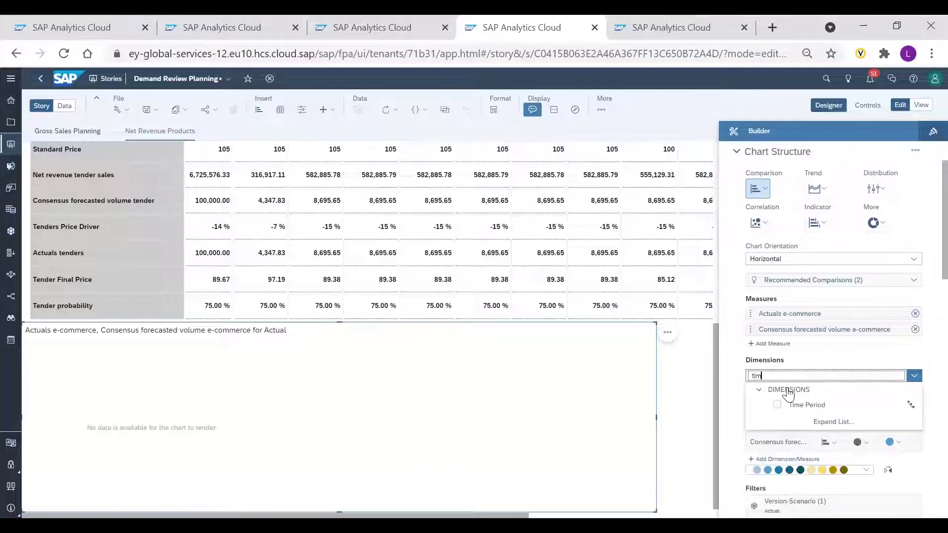
{"action": "left_click", "coordinate": [794, 407]}
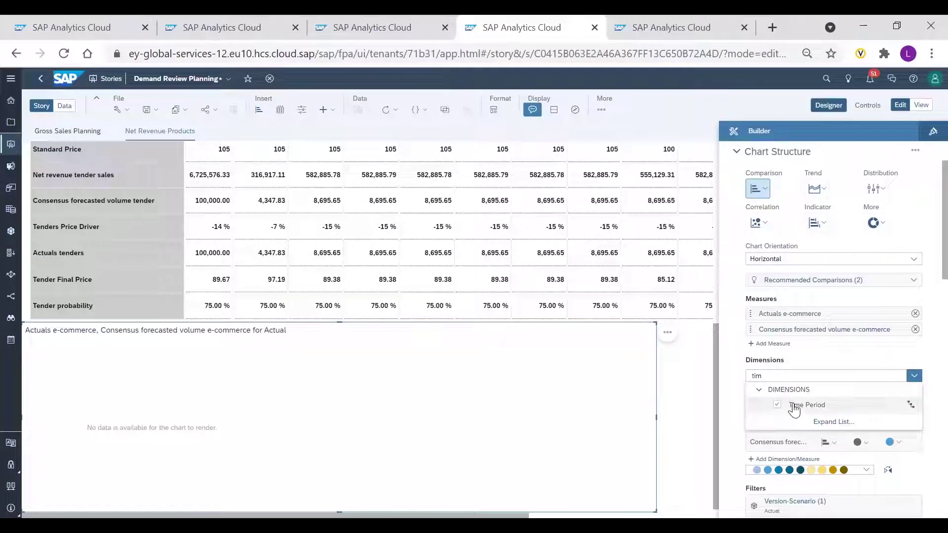
Change the chart type to a time series trend chart
{"action": "left_click", "coordinate": [815, 193]}
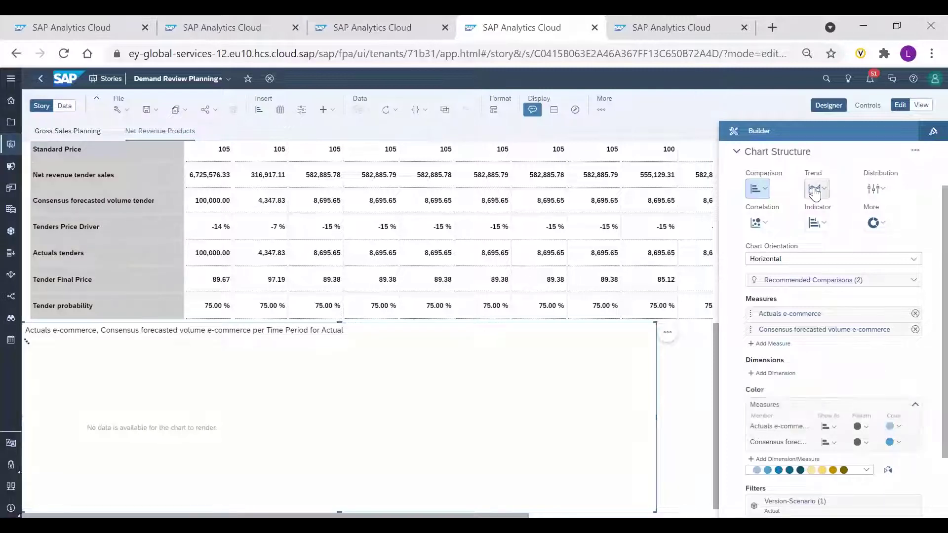
{"action": "left_click", "coordinate": [817, 193]}
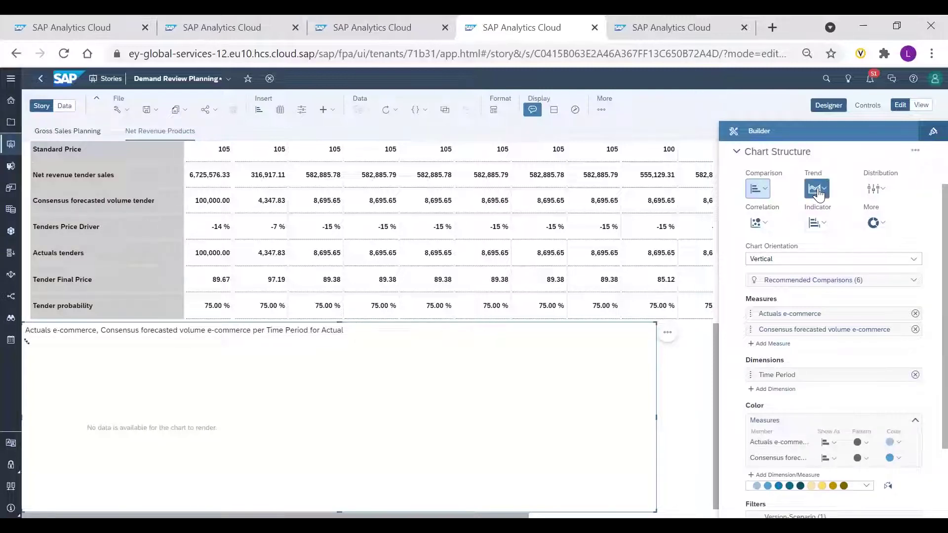
{"action": "left_click", "coordinate": [819, 190]}
{"action": "left_click", "coordinate": [826, 237]}
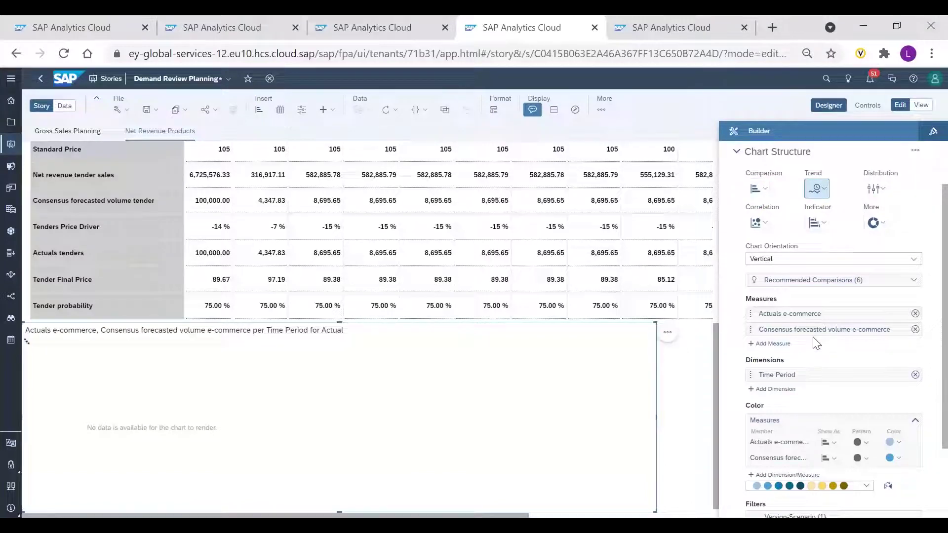
Filter the chart's Version-Scenario to Base Version - Alternative Scenario and extend its displayed time range back into early 2020
{"action": "scroll", "coordinate": [815, 344], "scroll_direction": "down", "scroll_amount": 3}
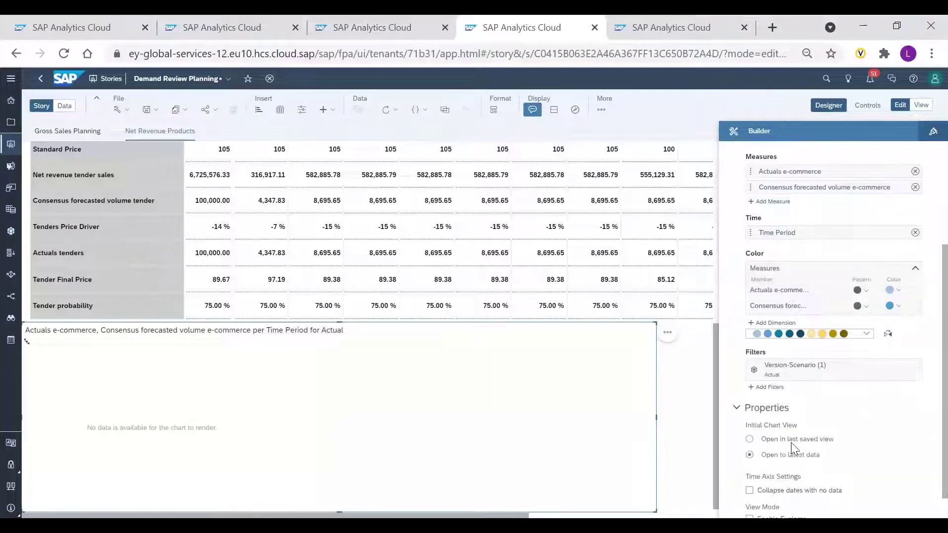
{"action": "left_click", "coordinate": [776, 376]}
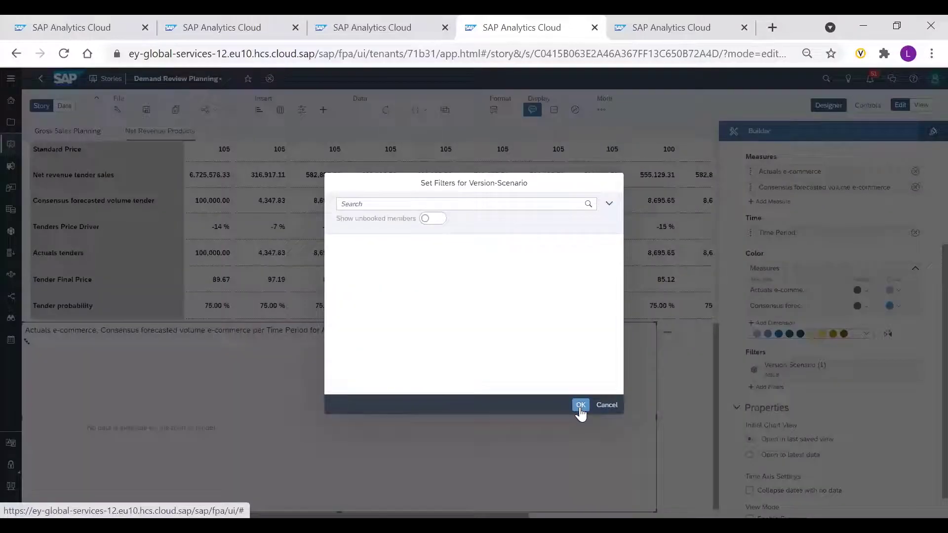
{"action": "left_click", "coordinate": [580, 406]}
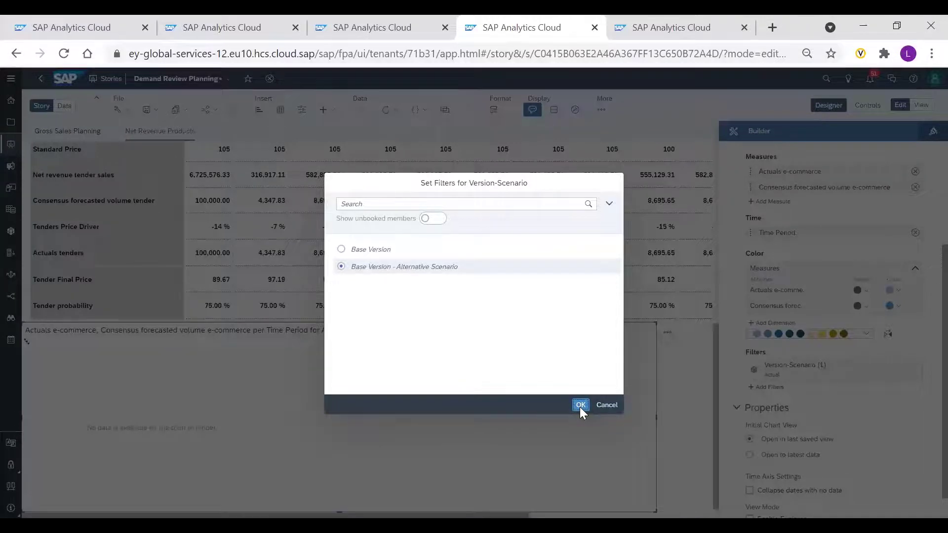
{"action": "left_click", "coordinate": [579, 406]}
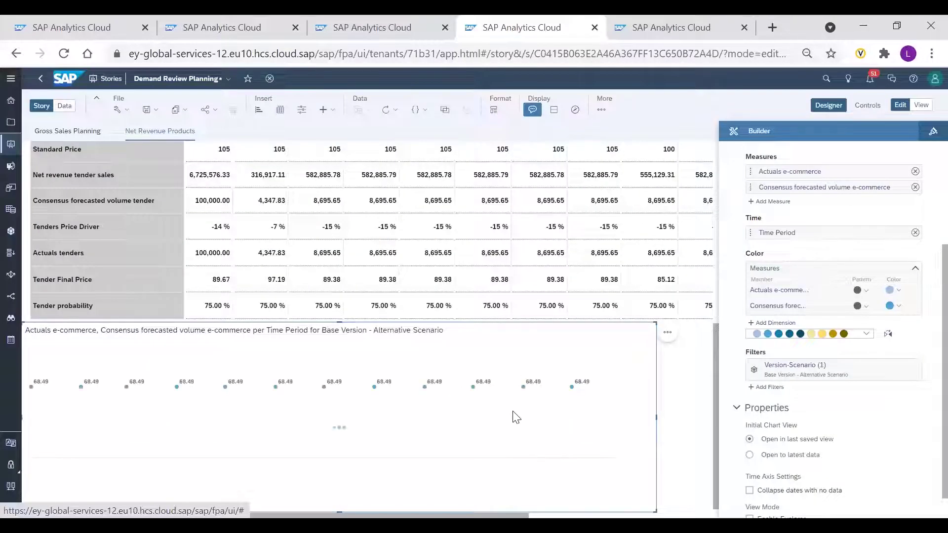
{"action": "left_click_drag", "start_coordinate": [262, 494], "coordinate": [16, 480]}
{"action": "left_click_drag", "start_coordinate": [215, 501], "coordinate": [26, 494]}
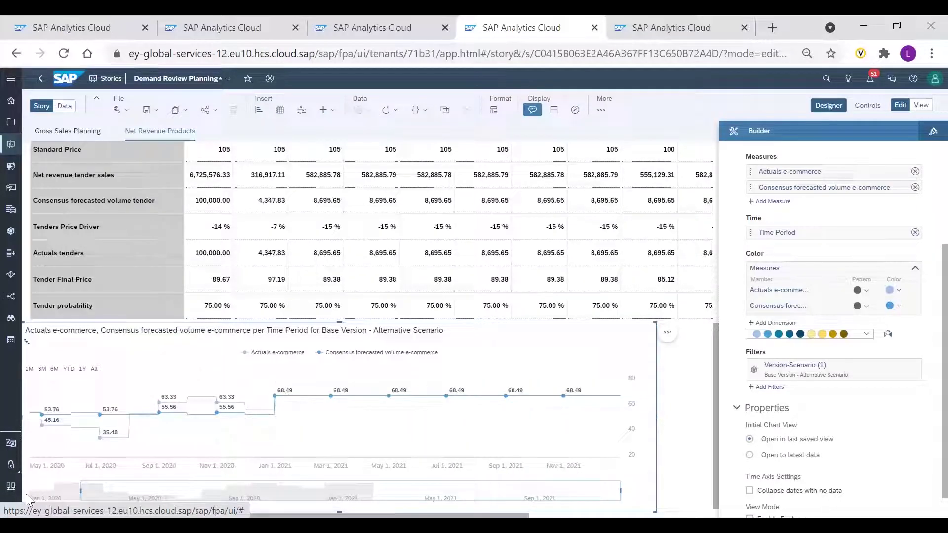
Hide the chart-building pane and set the trend chart's displayed time range to run from January 2020 to early 2021
{"action": "left_click", "coordinate": [829, 106]}
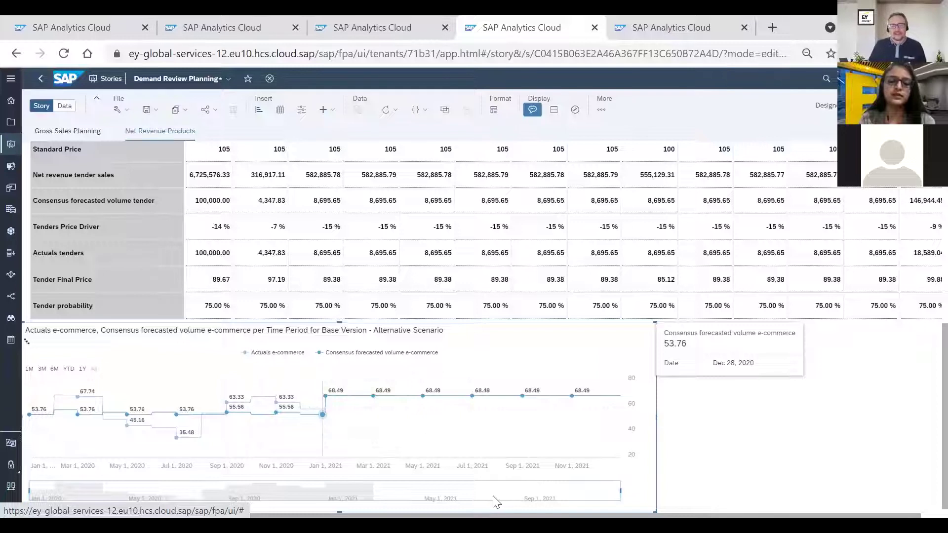
{"action": "left_click_drag", "start_coordinate": [462, 495], "coordinate": [437, 496]}
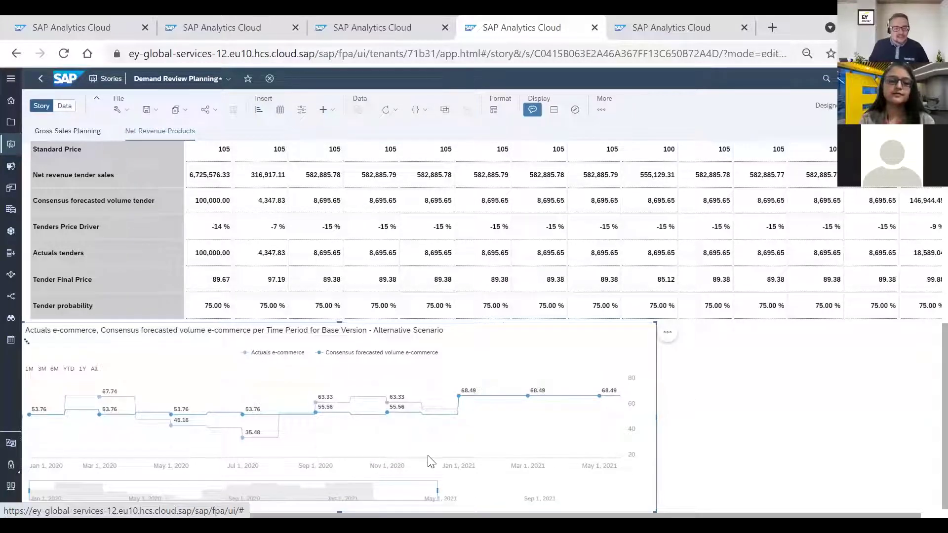
{"action": "left_click_drag", "start_coordinate": [406, 491], "coordinate": [364, 488]}
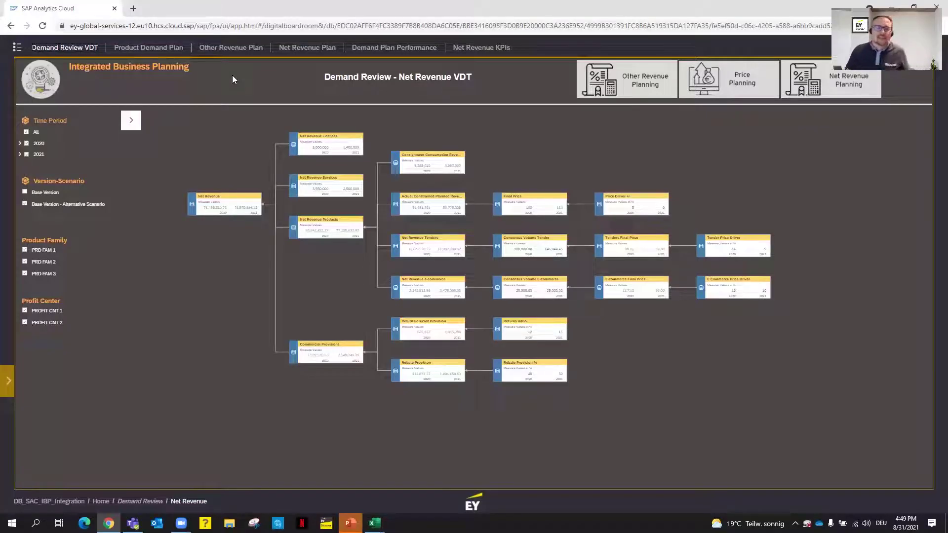
Review the Product Demand Plan, Other Revenue Plan, Net Revenue Plan and Demand Plan Performance pages of the Demand Review boardroom
{"action": "left_click", "coordinate": [166, 49]}
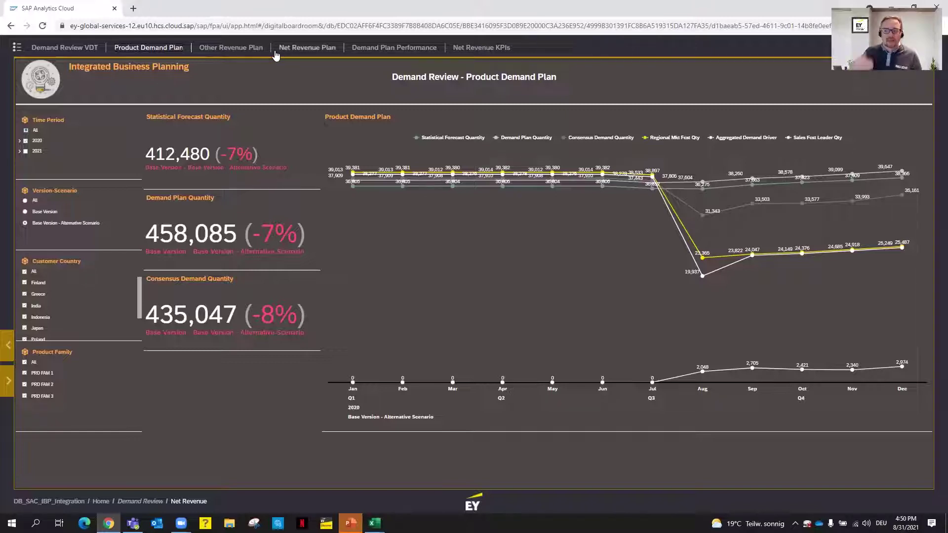
{"action": "left_click", "coordinate": [236, 47]}
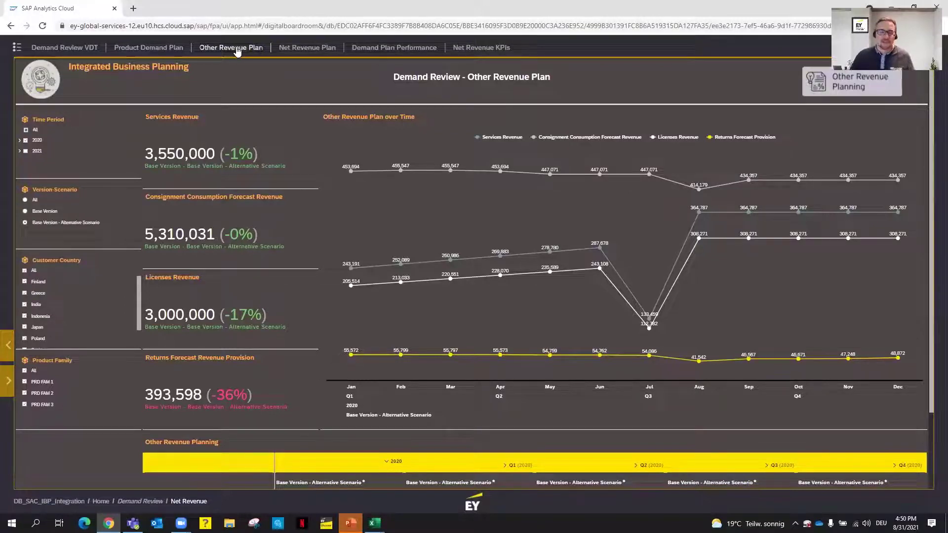
{"action": "left_click", "coordinate": [297, 51]}
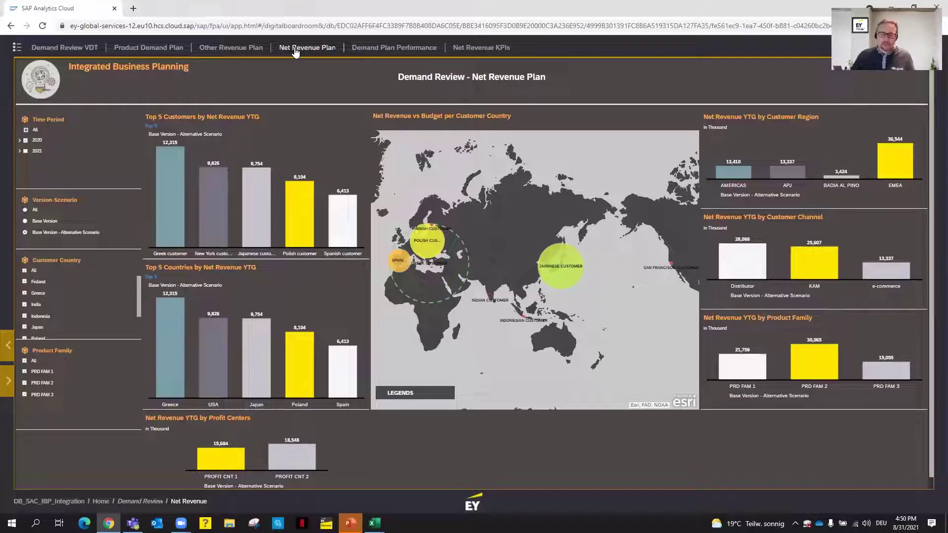
{"action": "left_click", "coordinate": [416, 48]}
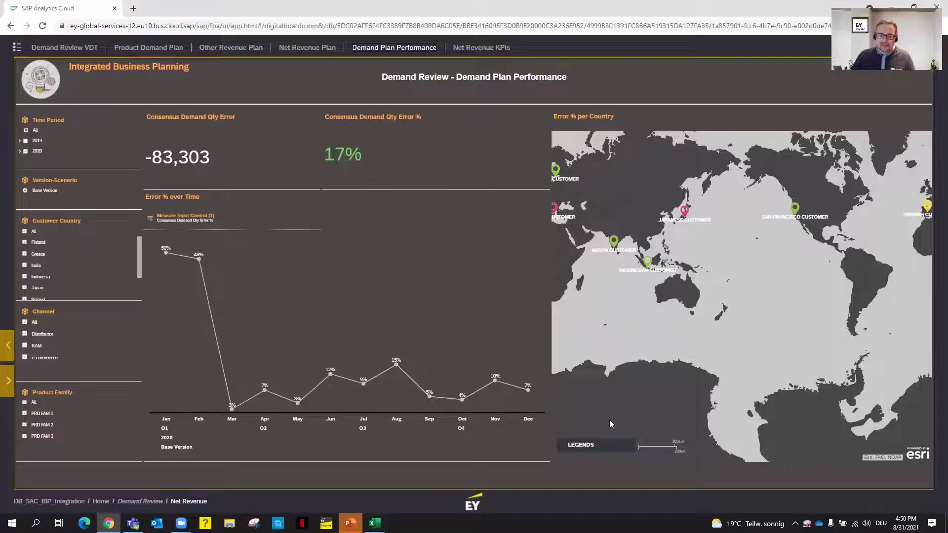
{"action": "left_click", "coordinate": [580, 495]}
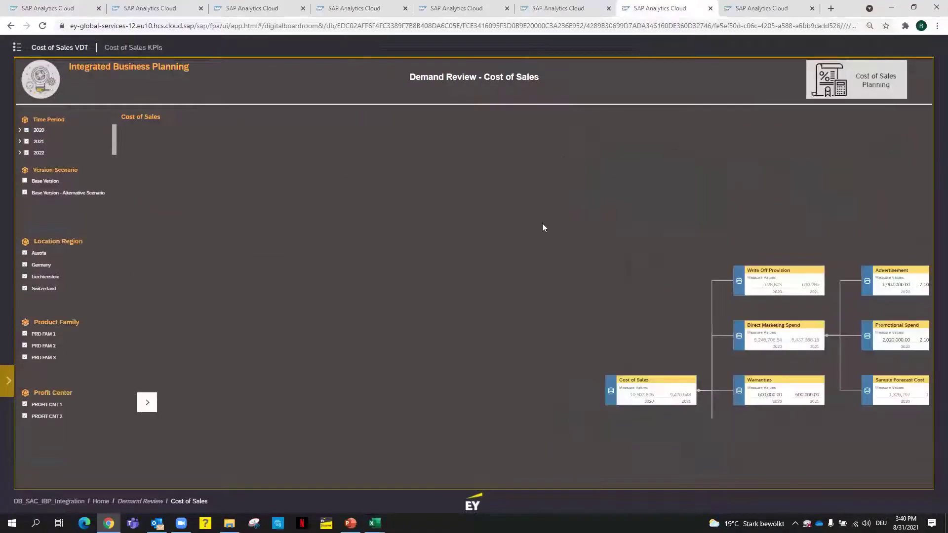